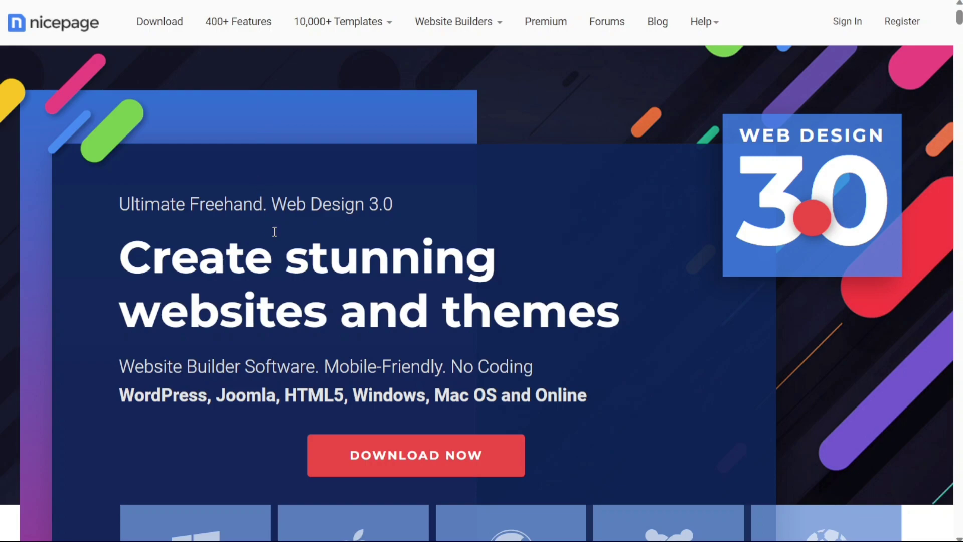
# - Scroll through the JotForm tutorial video page and expand the video's full description
pyautogui.moveTo(451, 365); pyautogui.dragTo(534, 374)
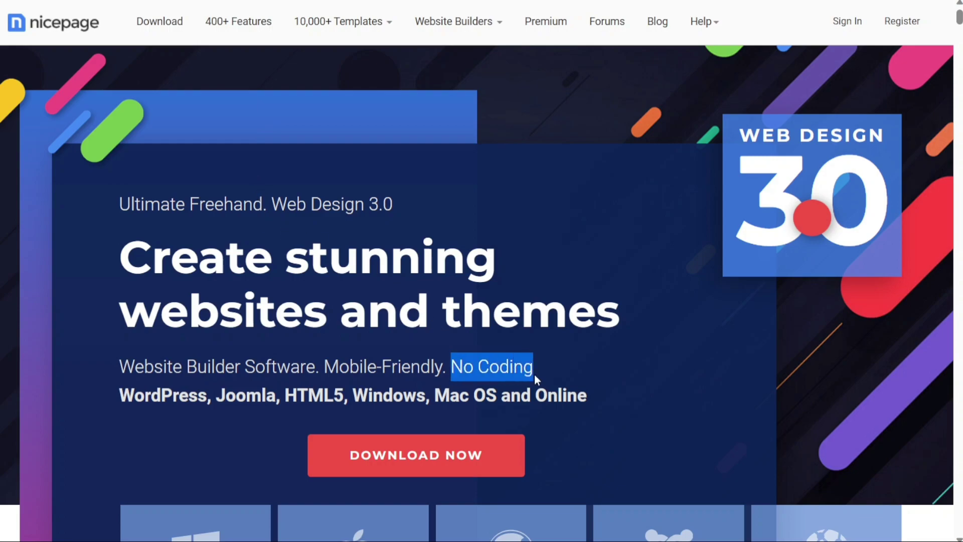
pyautogui.click(373, 358)
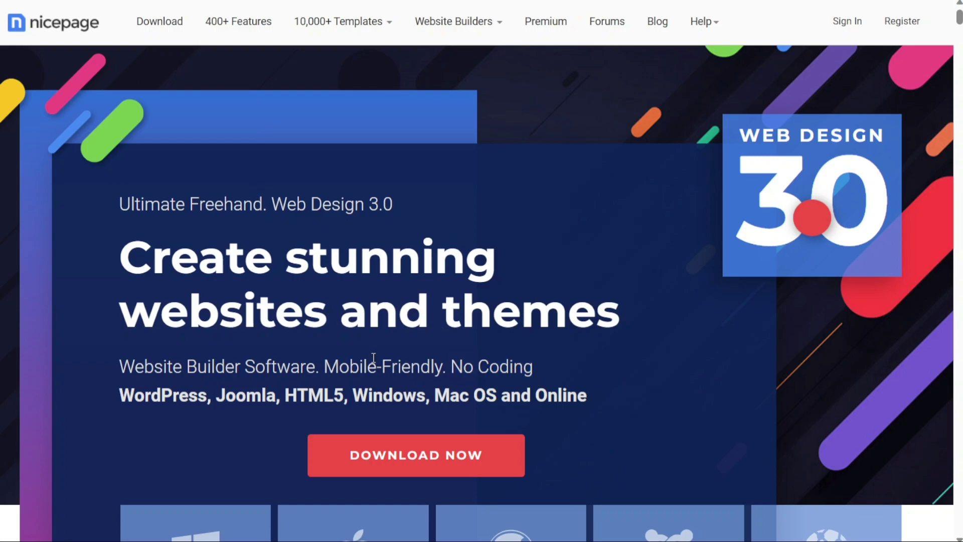
pyautogui.scroll(-3, 373, 357)
pyautogui.scroll(-1, 372, 357)
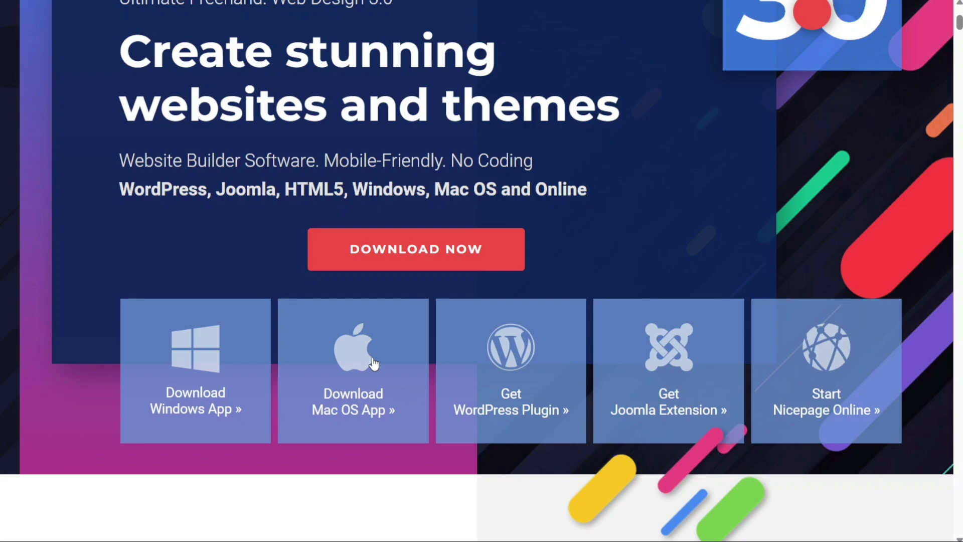
pyautogui.scroll(4, 372, 362)
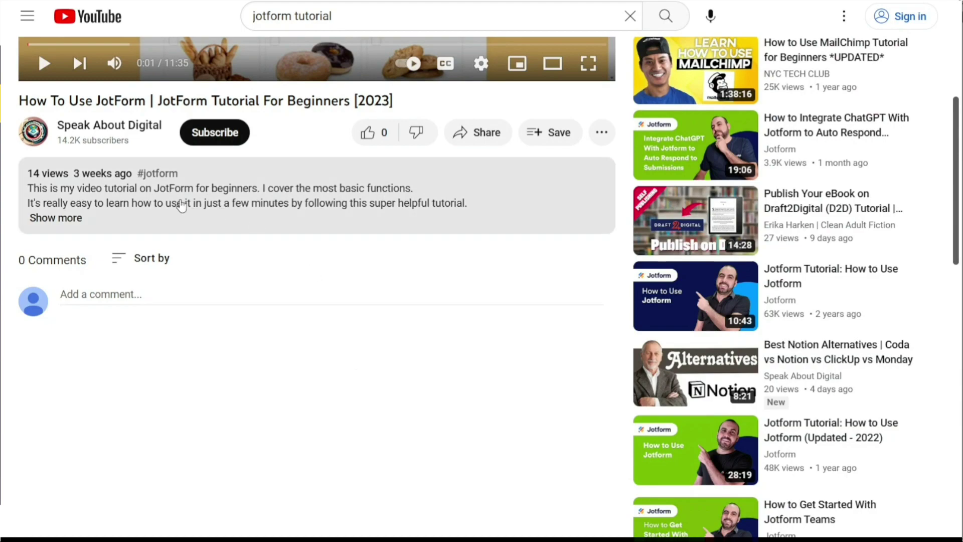
pyautogui.click(66, 218)
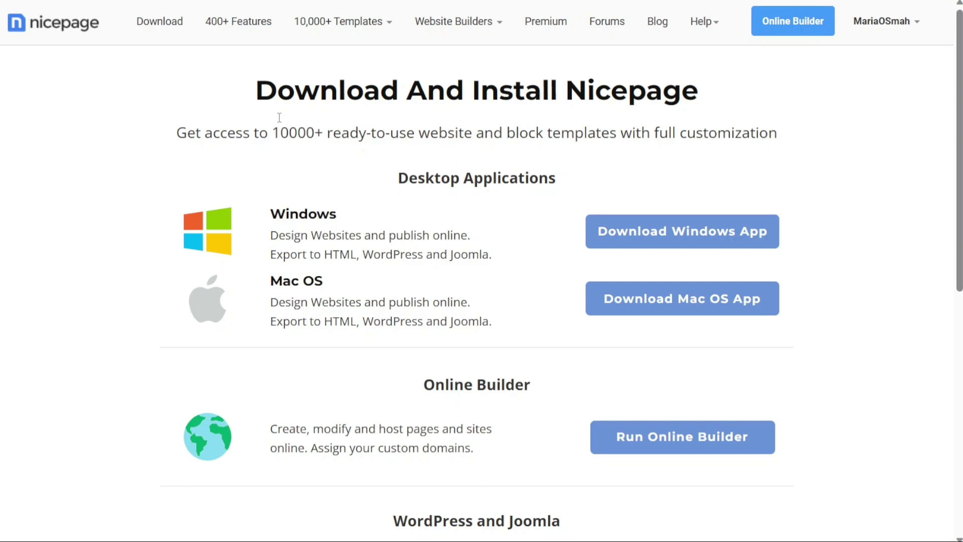
# - Scroll the Download And Install Nicepage page down to its Online Builder section
pyautogui.moveTo(255, 89); pyautogui.dragTo(746, 103)
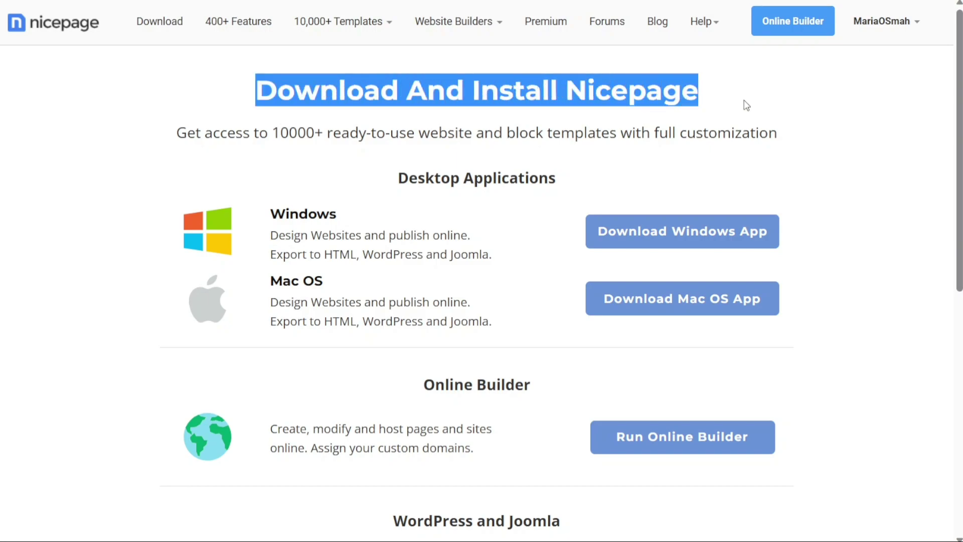
pyautogui.click(505, 135)
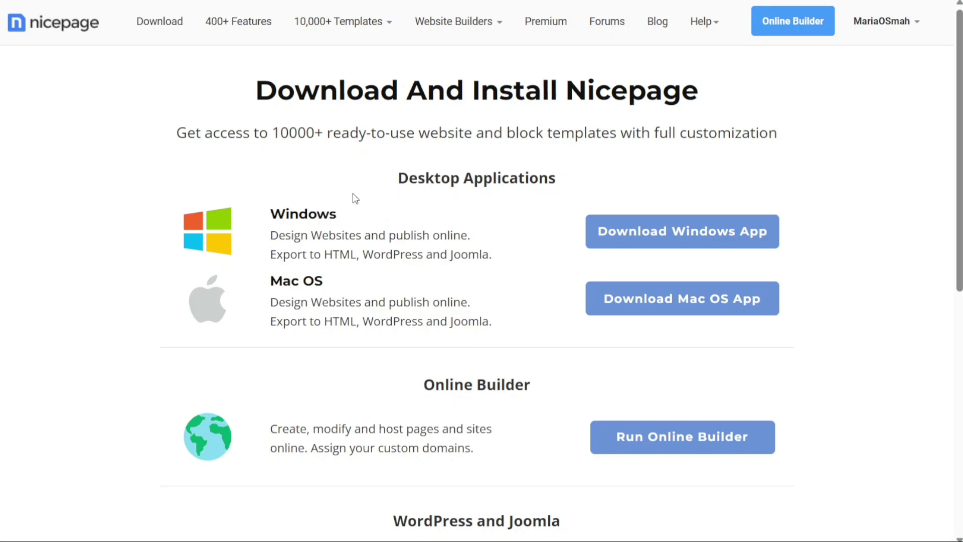
pyautogui.scroll(-1, 353, 194)
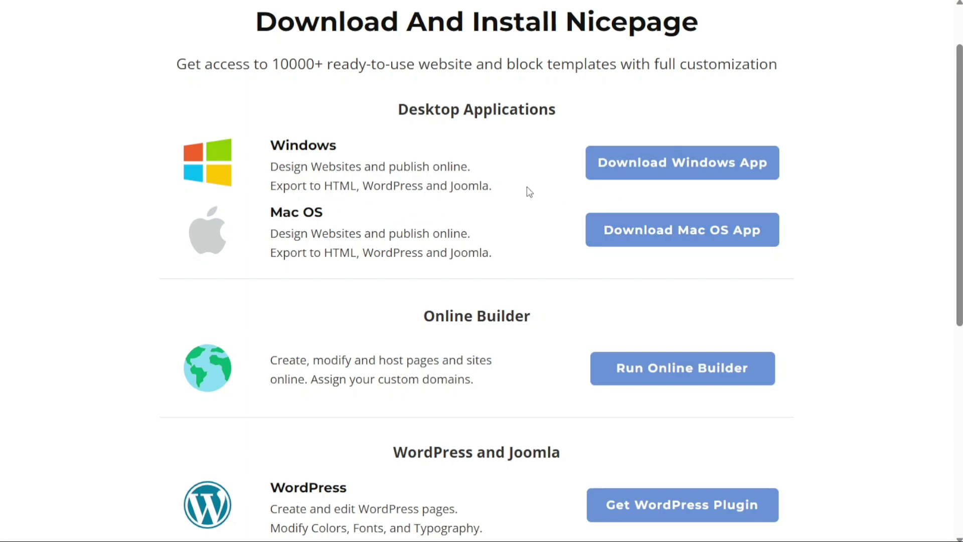
pyautogui.scroll(-4, 529, 192)
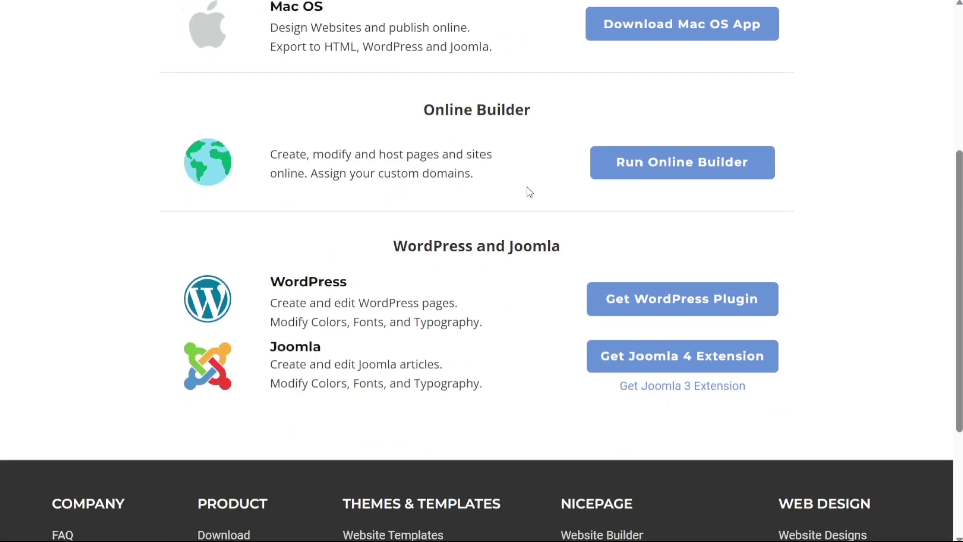
pyautogui.scroll(5, 529, 191)
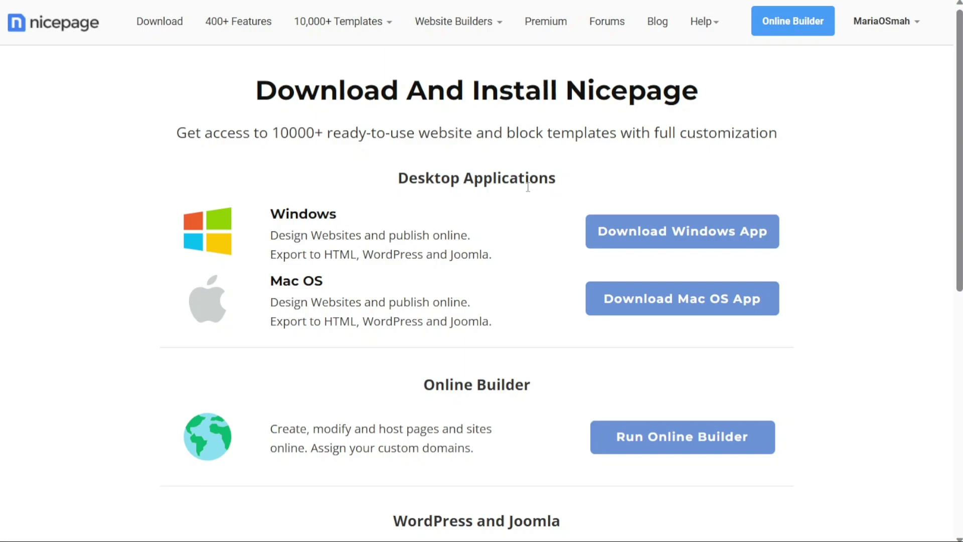
pyautogui.moveTo(424, 384); pyautogui.dragTo(533, 390)
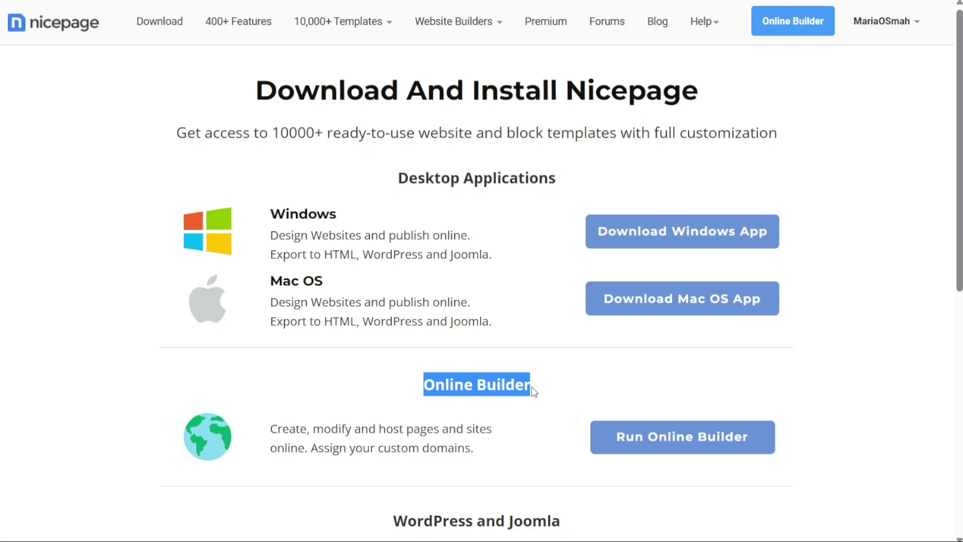
pyautogui.click(440, 371)
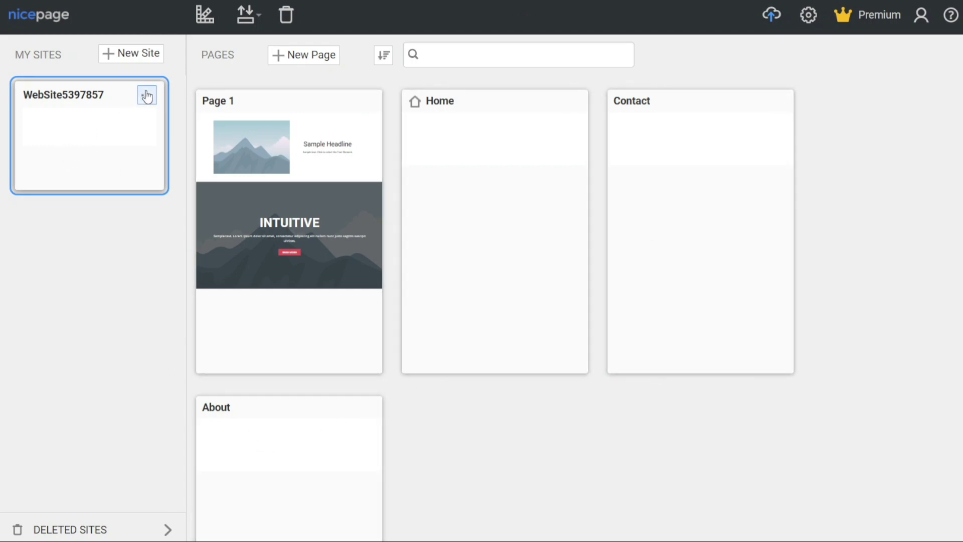
# - Delete the site WebSite5397857 through its operations menu and confirm the removal
pyautogui.click(147, 96)
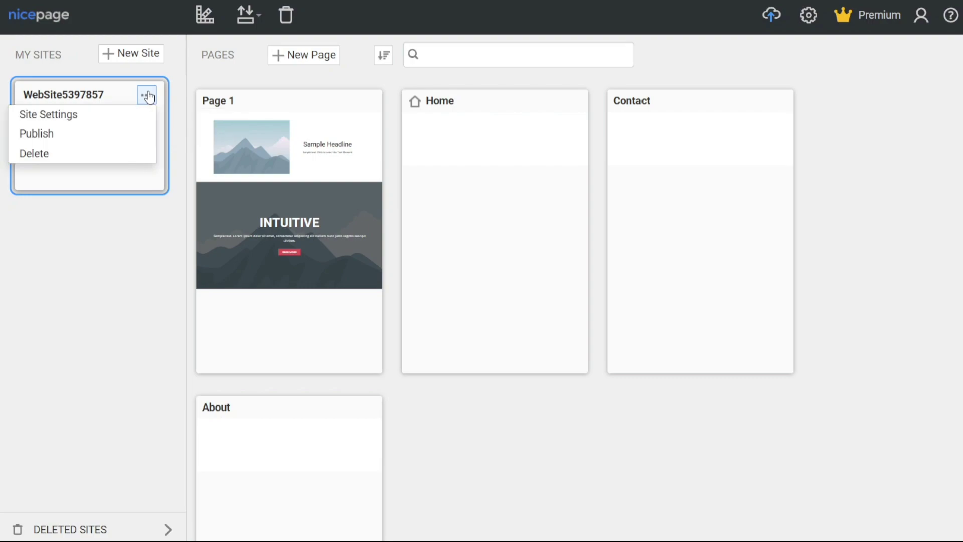
pyautogui.click(104, 291)
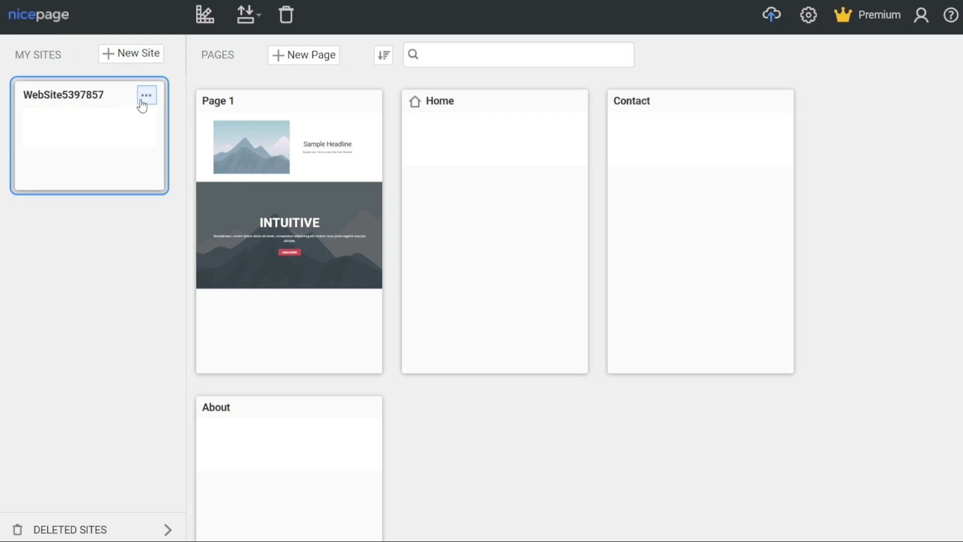
pyautogui.click(147, 96)
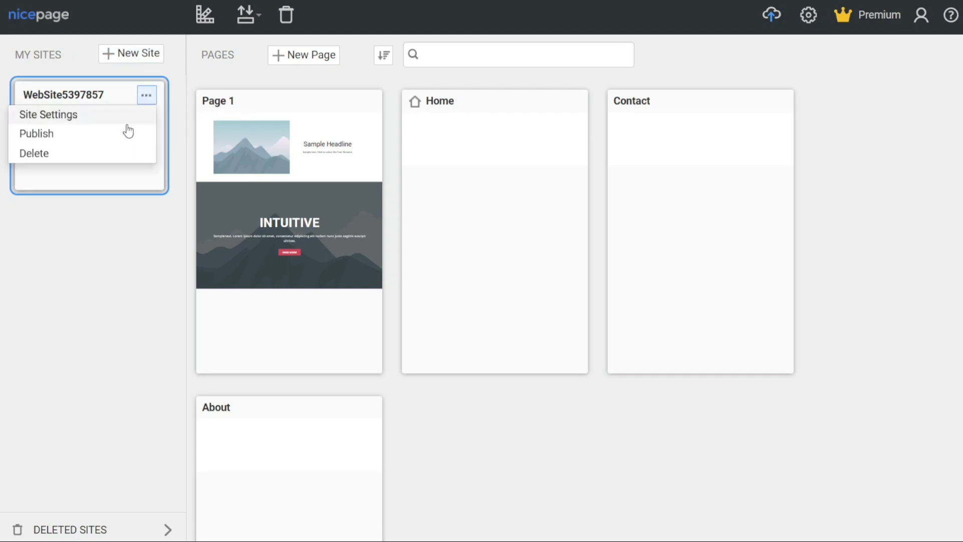
pyautogui.click(92, 163)
pyautogui.click(413, 306)
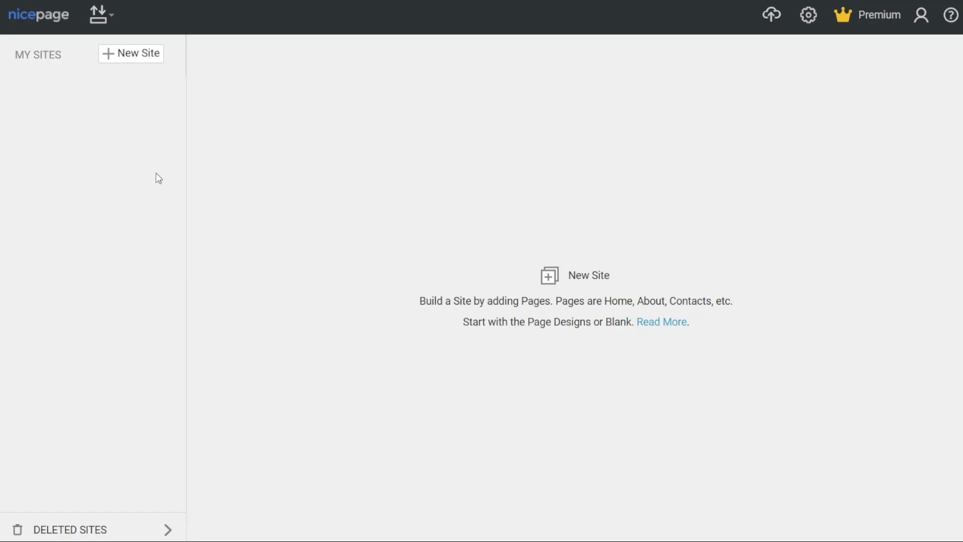
# - Start a new site and paste template ID 4365090 to find the Digital product marketing agency design
pyautogui.click(146, 59)
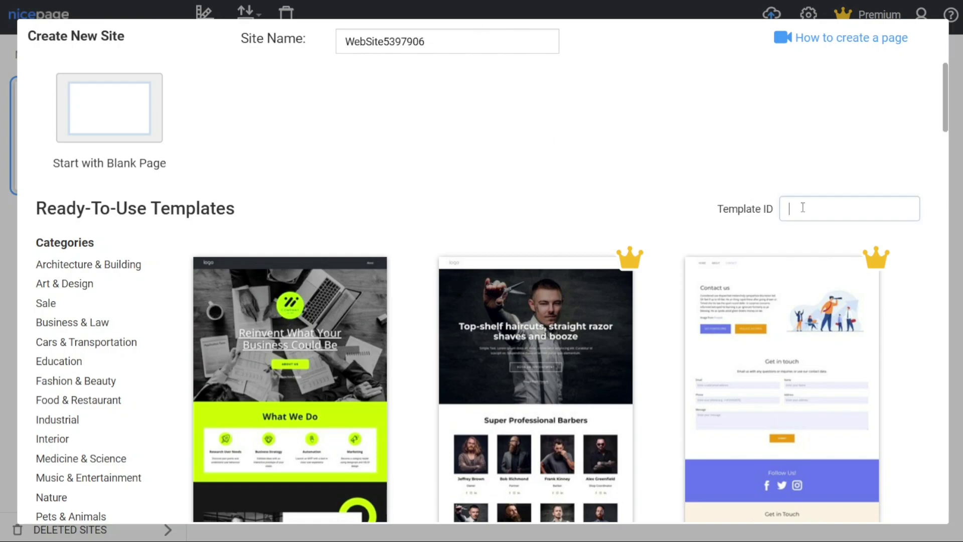
pyautogui.write('4365090')
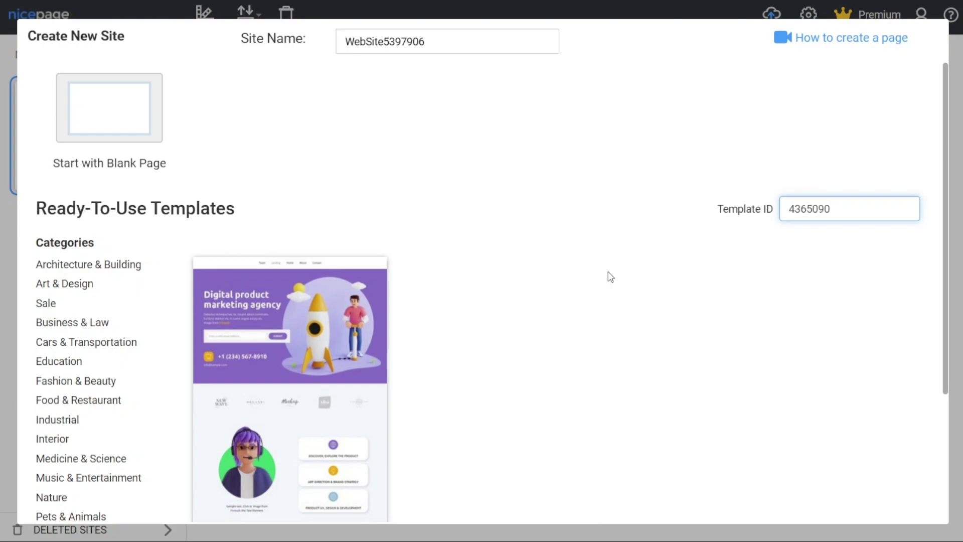
# - Create the site from template 4365090 and open its Home page in the editor
pyautogui.click(287, 345)
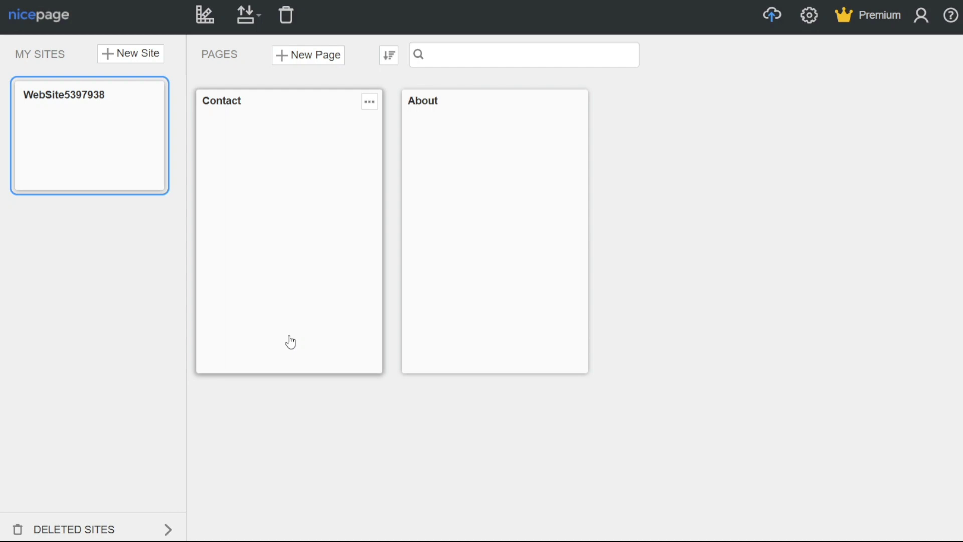
pyautogui.click(290, 343)
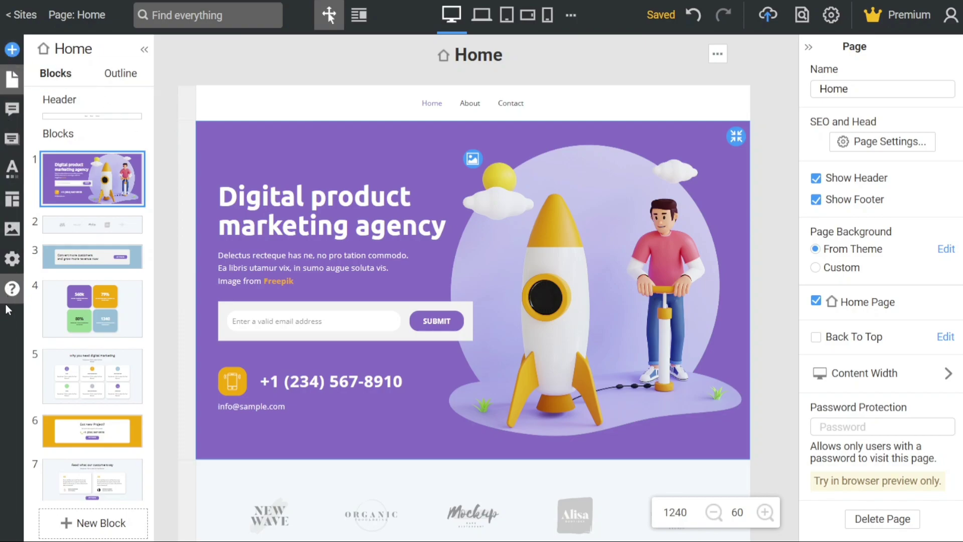
pyautogui.click(12, 51)
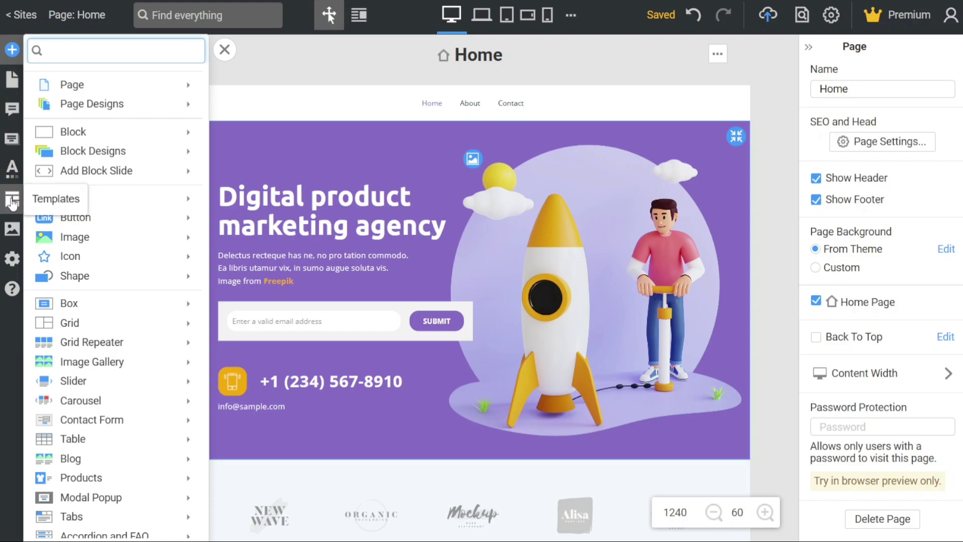
pyautogui.click(225, 50)
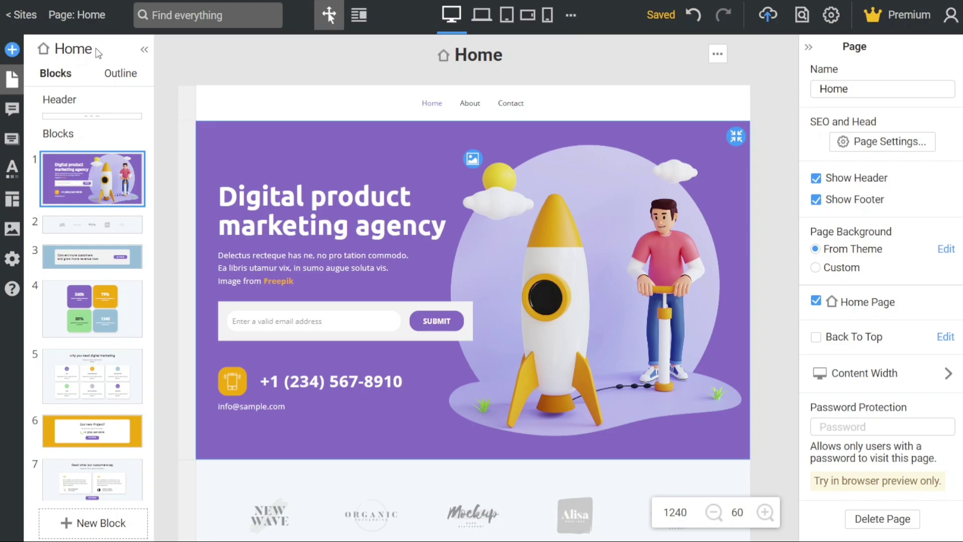
pyautogui.click(90, 226)
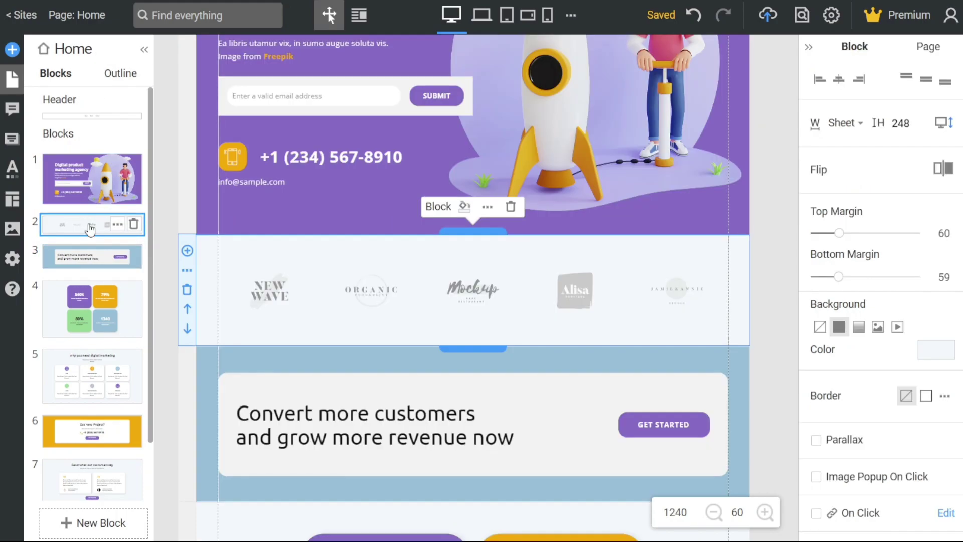
pyautogui.click(76, 257)
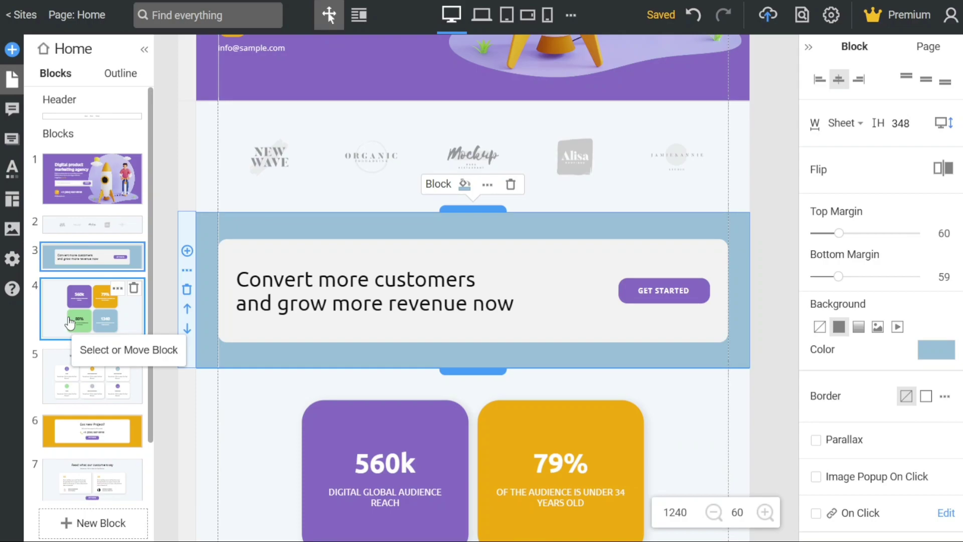
pyautogui.click(69, 323)
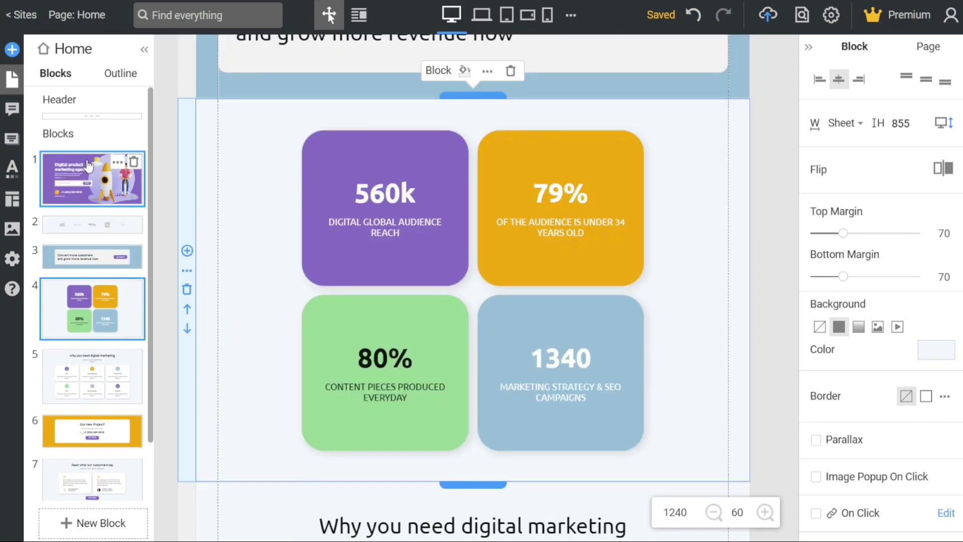
pyautogui.click(92, 117)
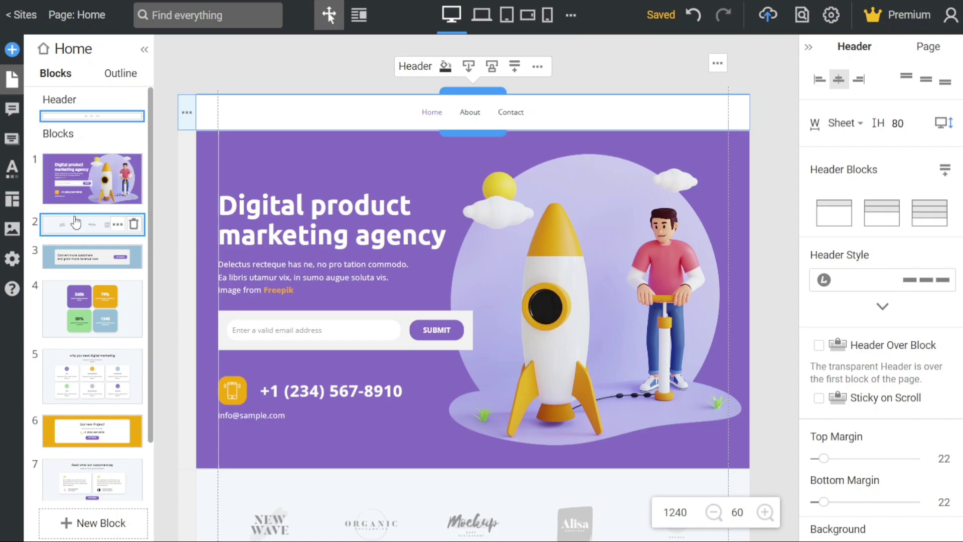
pyautogui.click(75, 222)
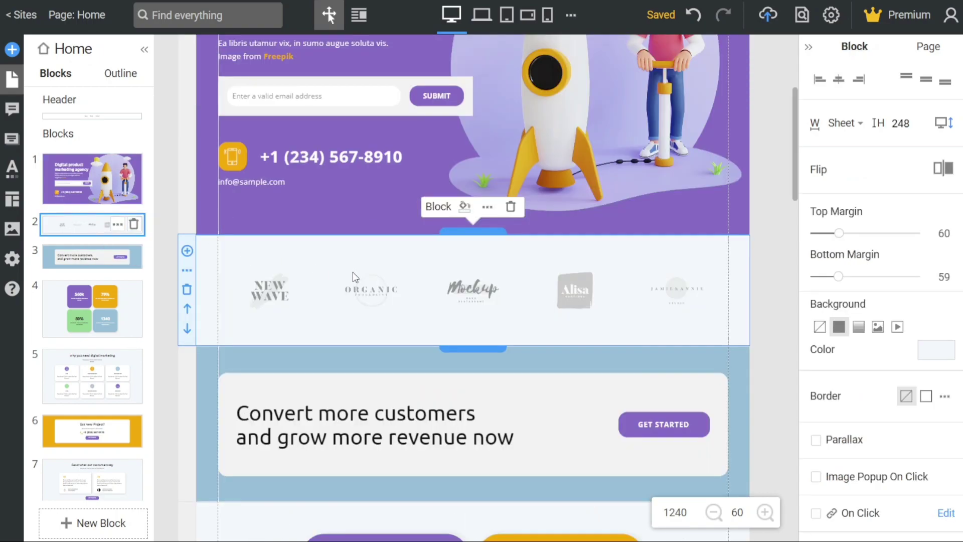
pyautogui.click(380, 277)
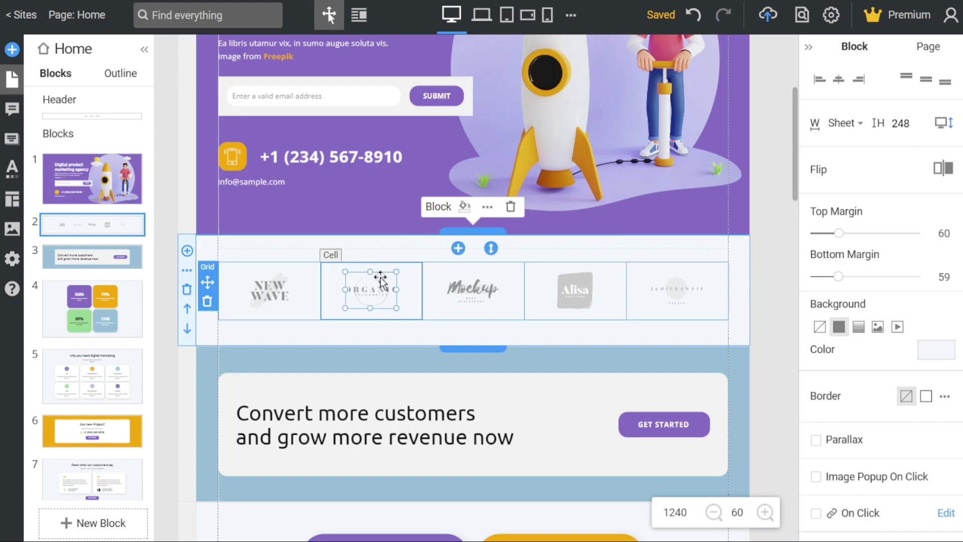
pyautogui.click(456, 288)
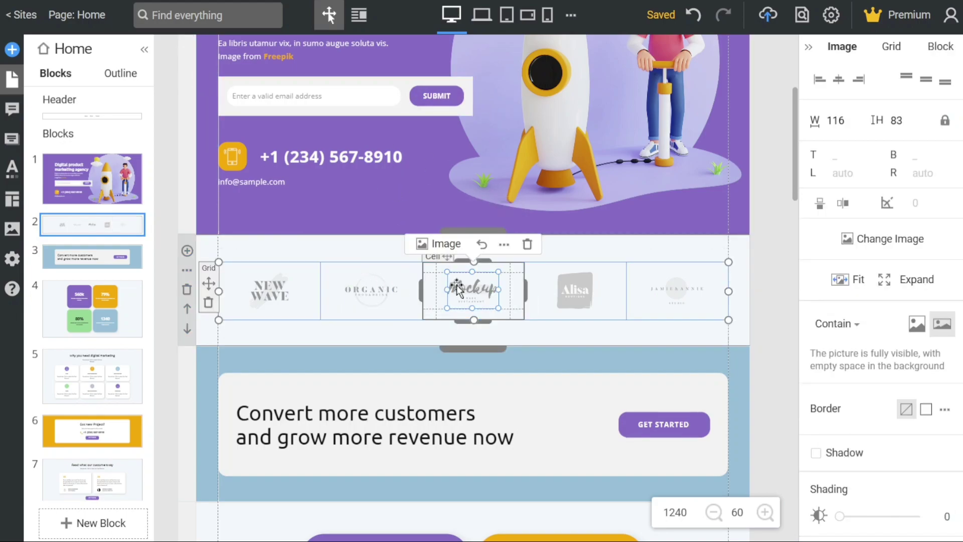
pyautogui.click(269, 290)
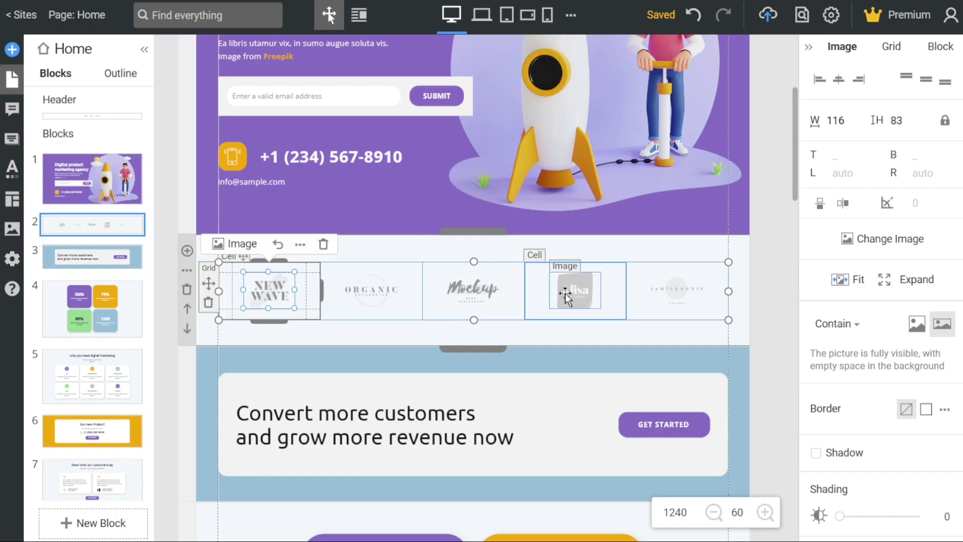
pyautogui.click(476, 294)
pyautogui.click(700, 110)
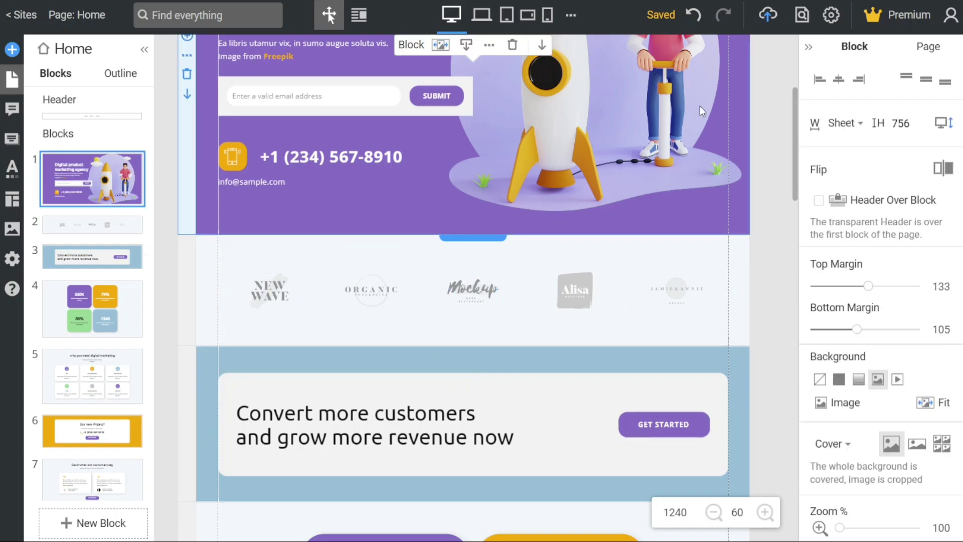
pyautogui.moveTo(793, 156); pyautogui.dragTo(774, 78)
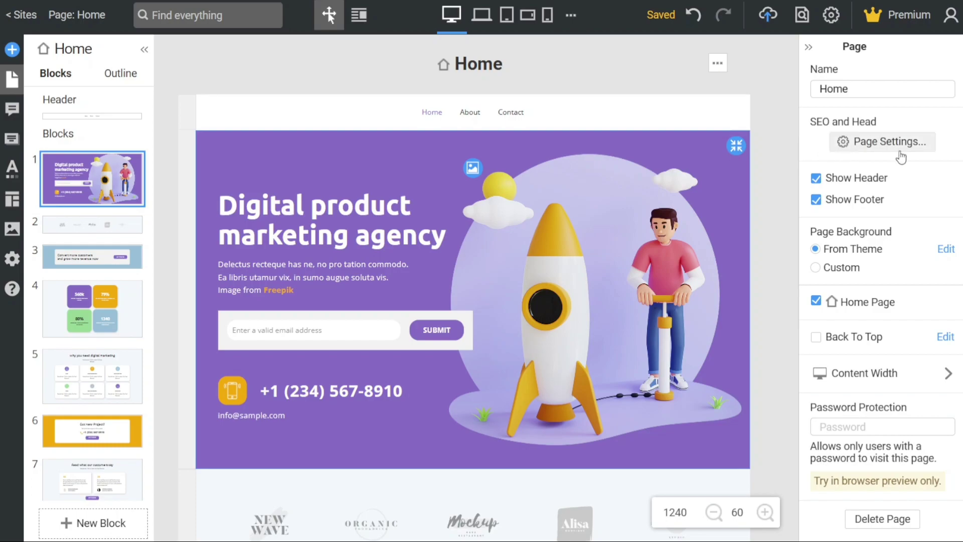
pyautogui.click(853, 96)
pyautogui.click(854, 96)
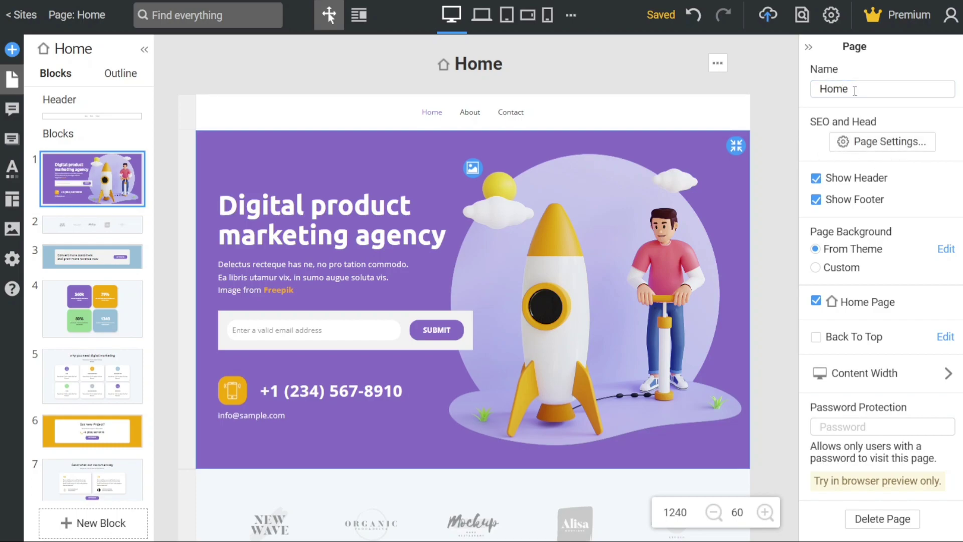
pyautogui.press('BackSpace')
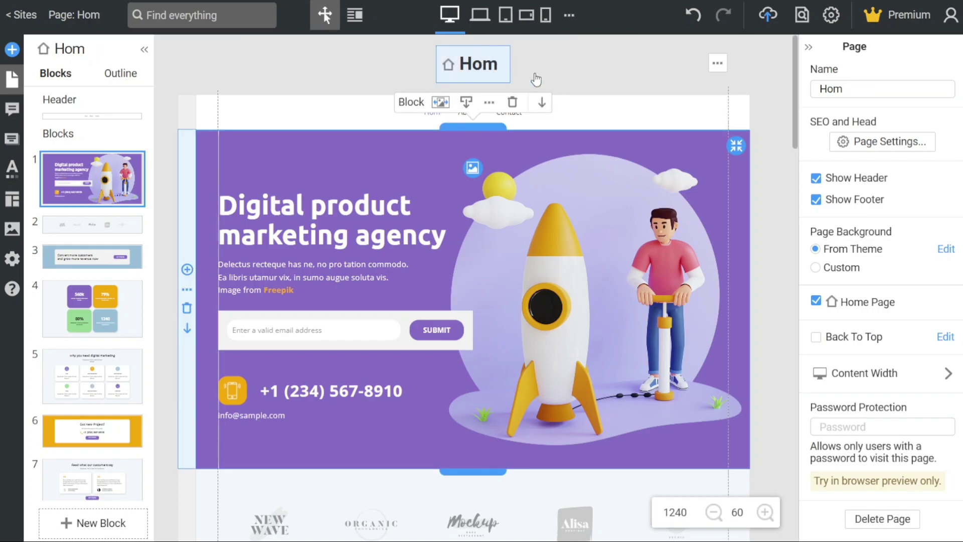
pyautogui.click(870, 90)
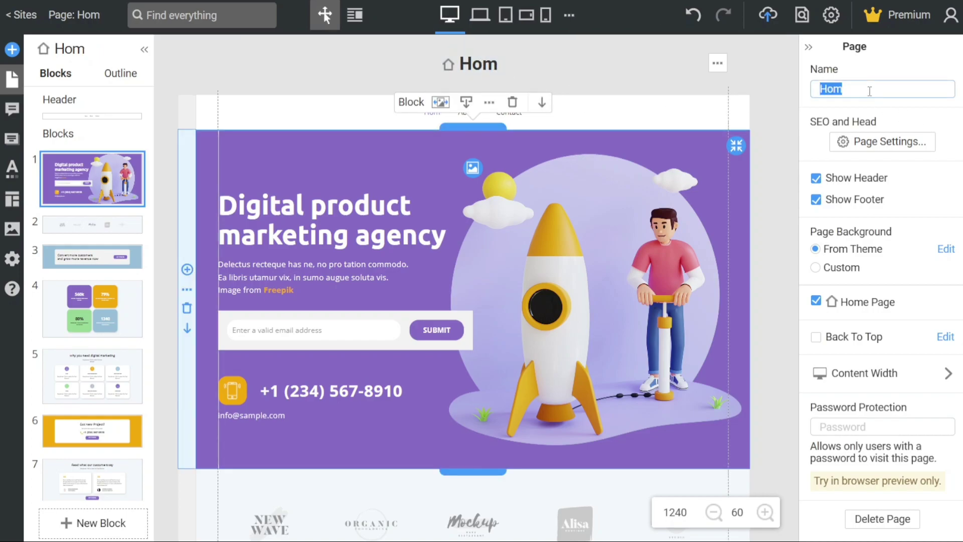
pyautogui.write('Home')
pyautogui.press('Return')
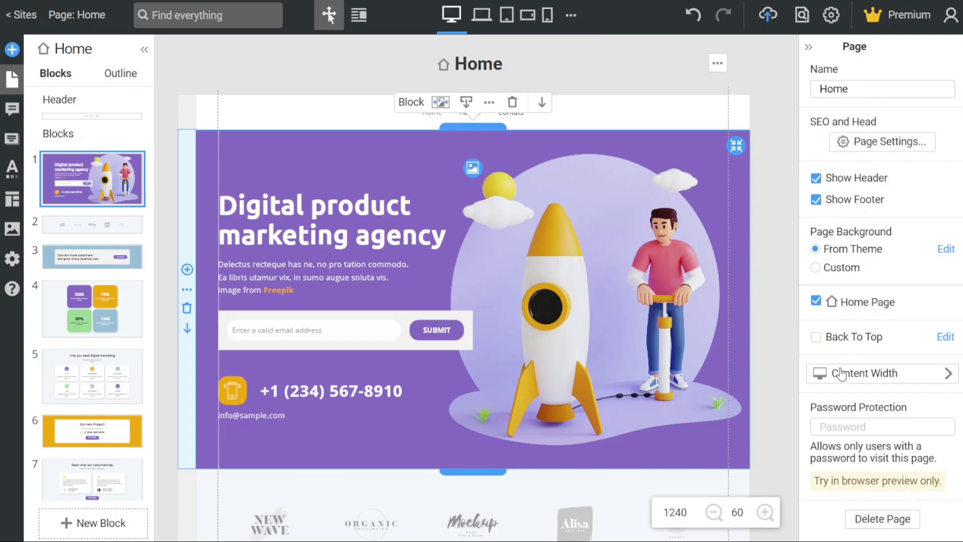
# - Set the hero block's content alignment to left horizontally and middle vertically
pyautogui.click(600, 222)
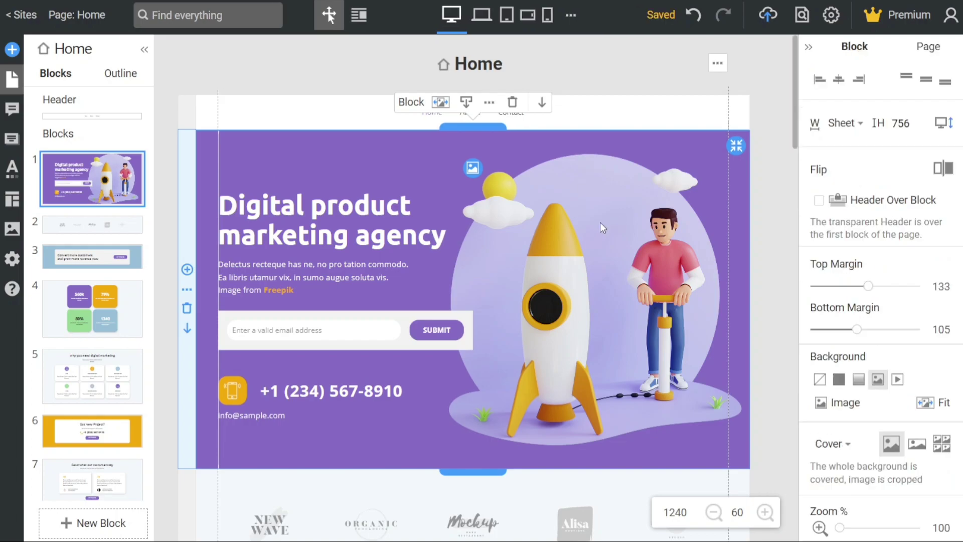
pyautogui.click(836, 82)
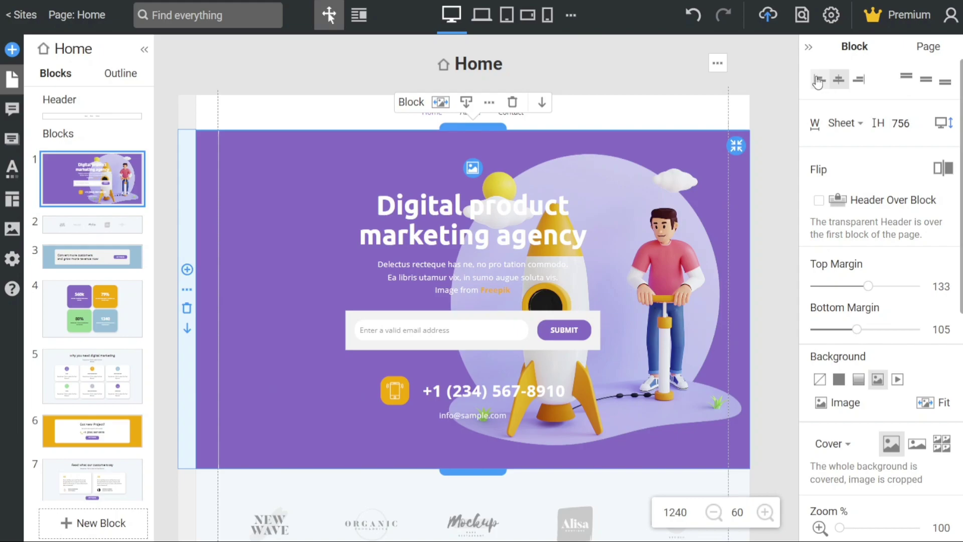
pyautogui.click(818, 81)
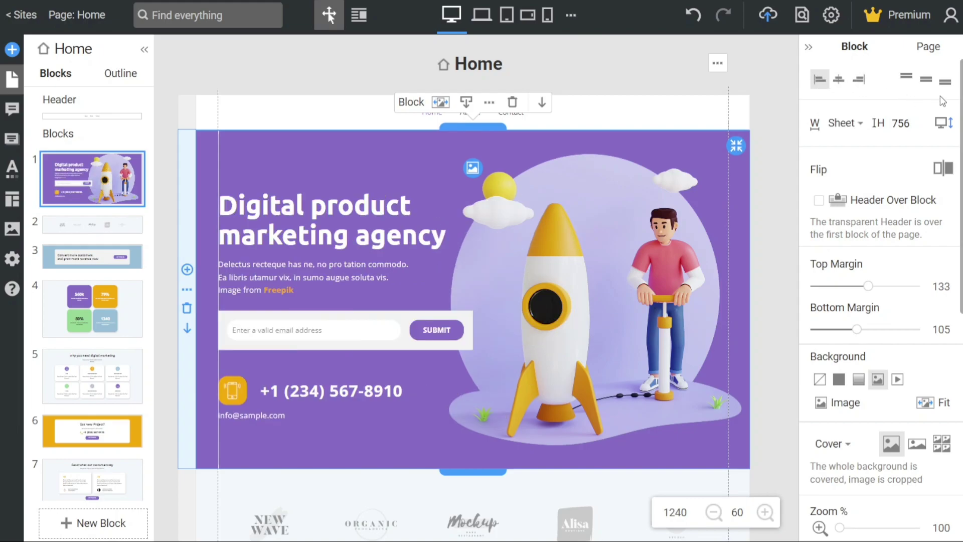
pyautogui.click(926, 83)
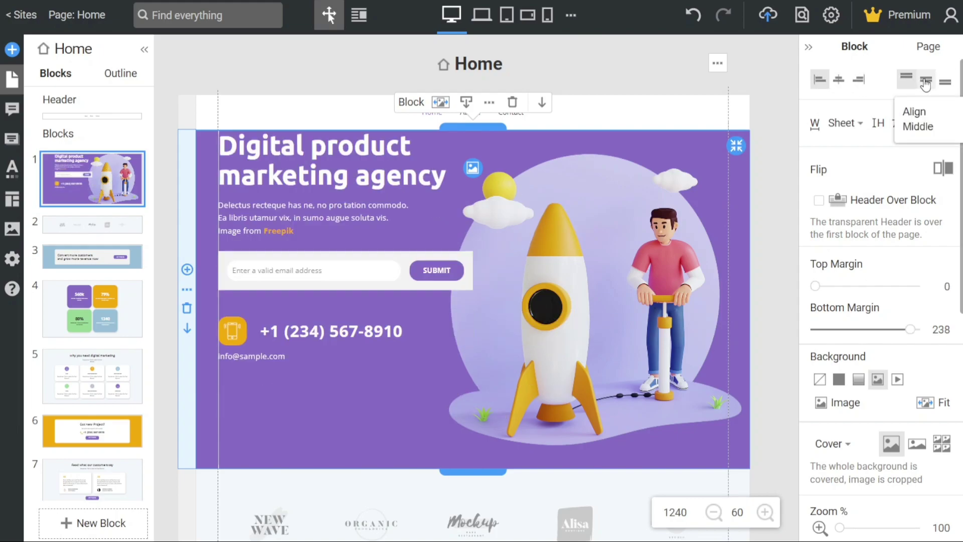
pyautogui.click(925, 81)
pyautogui.click(760, 112)
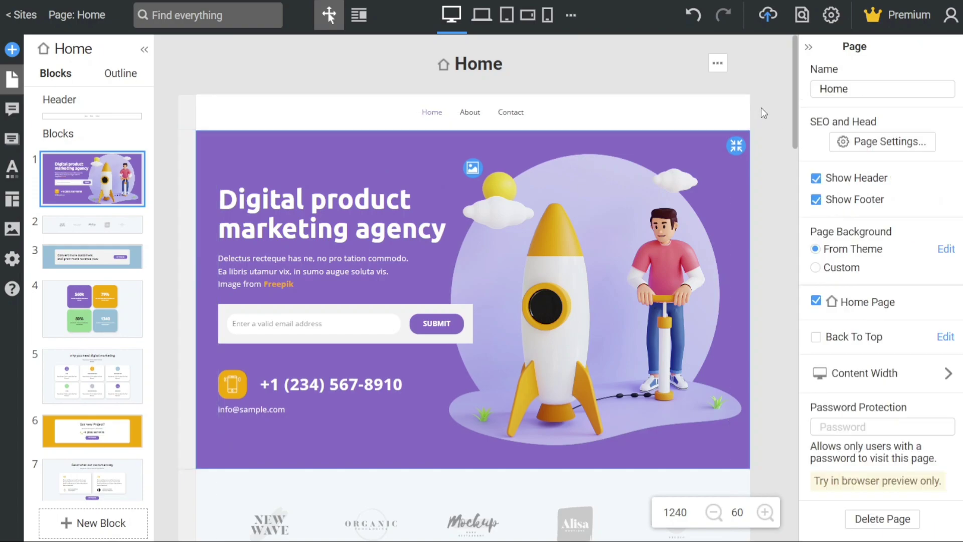
# - Undo the last change and show the Pages list with About, Contact and Home
pyautogui.hotkey('ctrl', 'z')
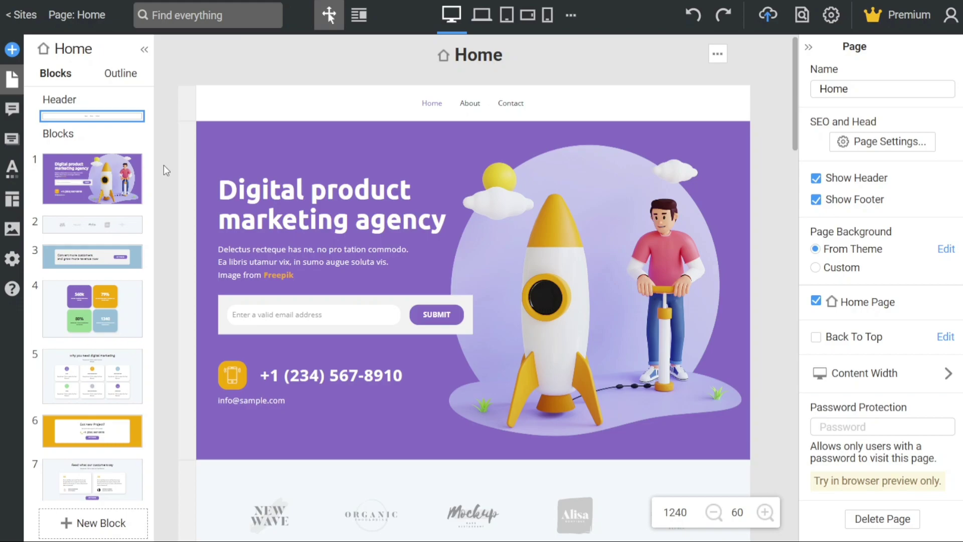
pyautogui.click(14, 80)
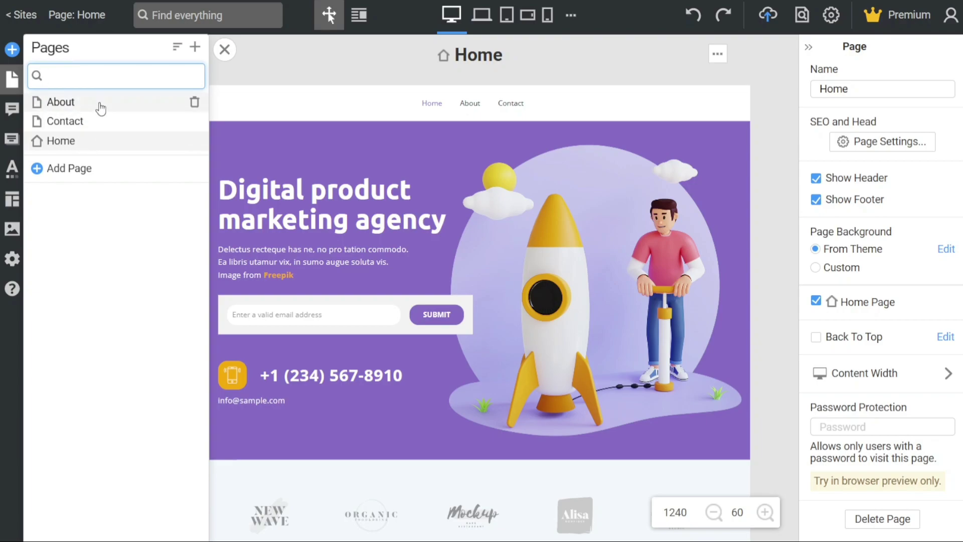
pyautogui.click(73, 145)
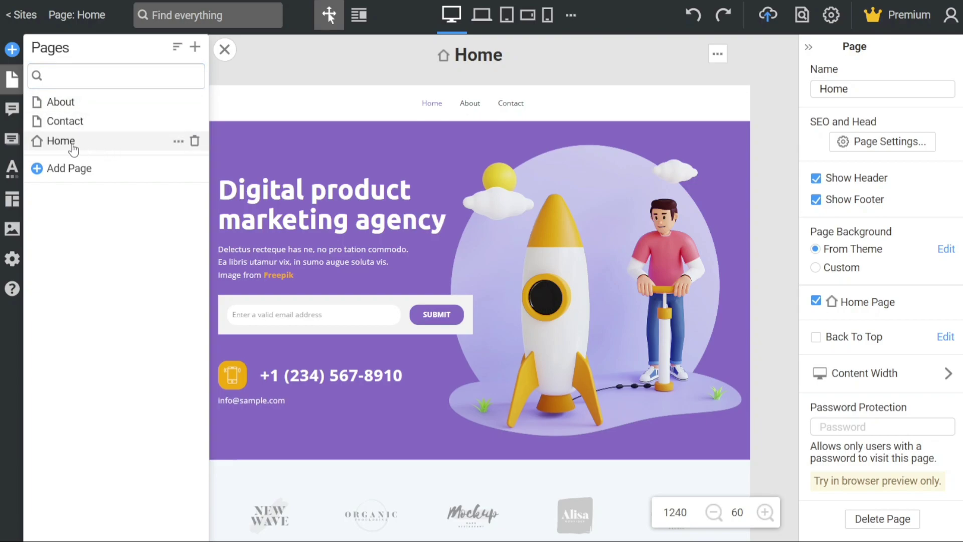
# - Insert a text element at the header's left end and shrink the header to a compact height
pyautogui.click(231, 54)
pyautogui.click(359, 103)
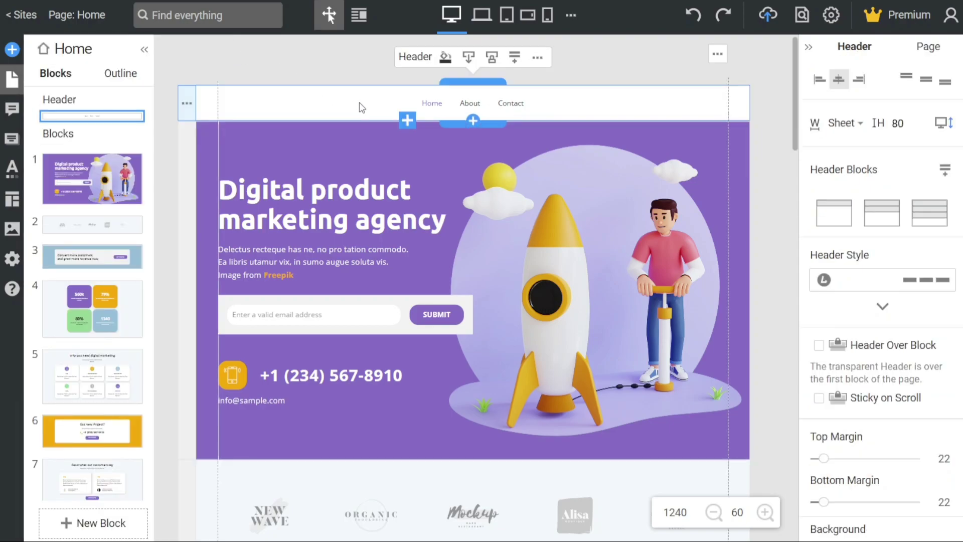
pyautogui.click(536, 58)
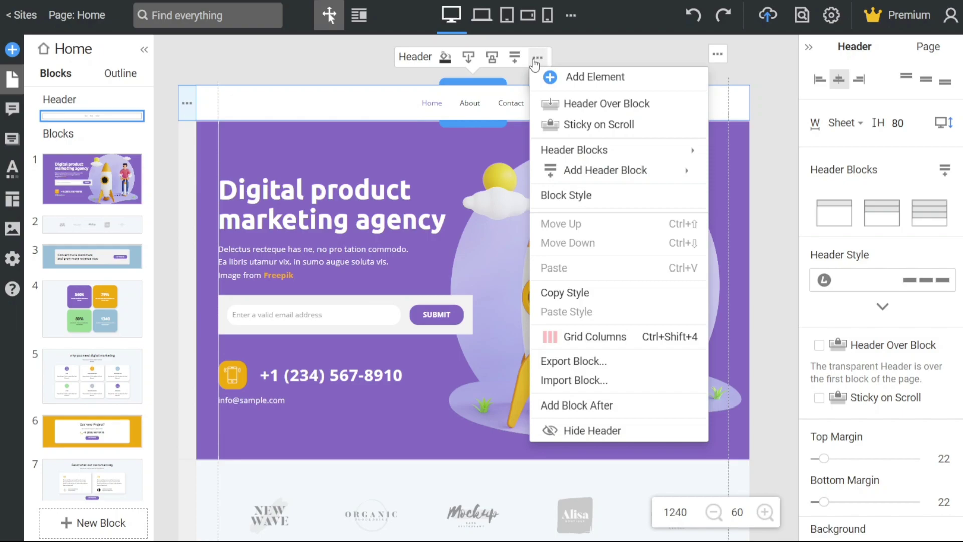
pyautogui.click(576, 77)
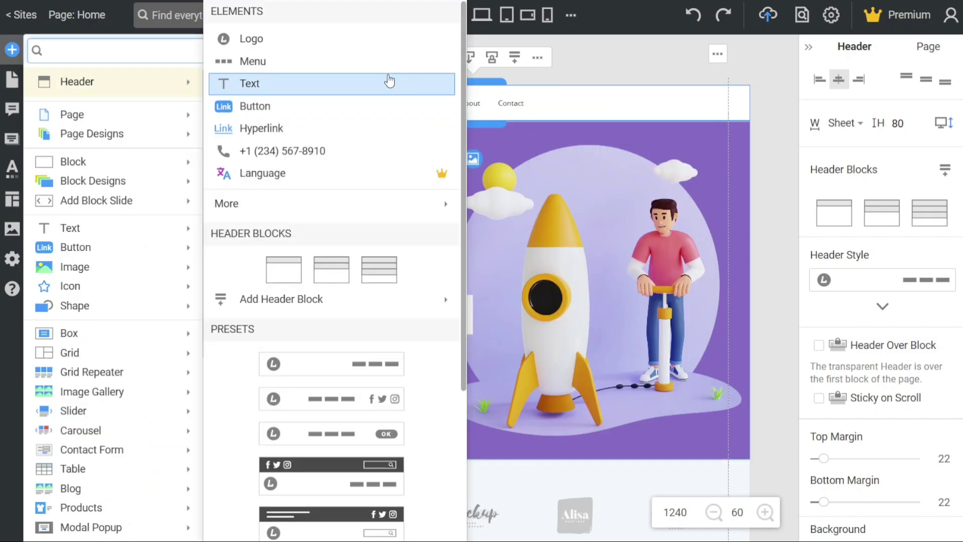
pyautogui.click(387, 82)
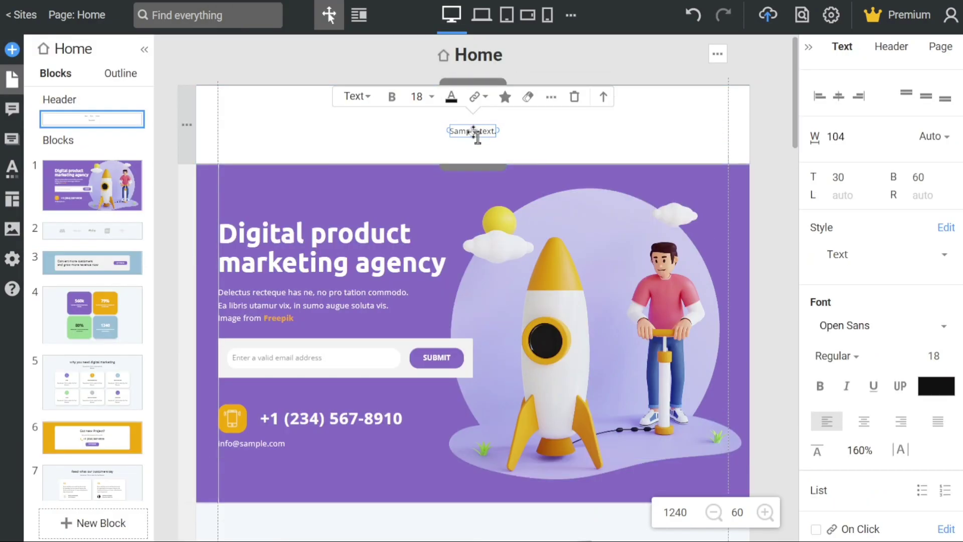
pyautogui.moveTo(476, 131); pyautogui.dragTo(254, 102)
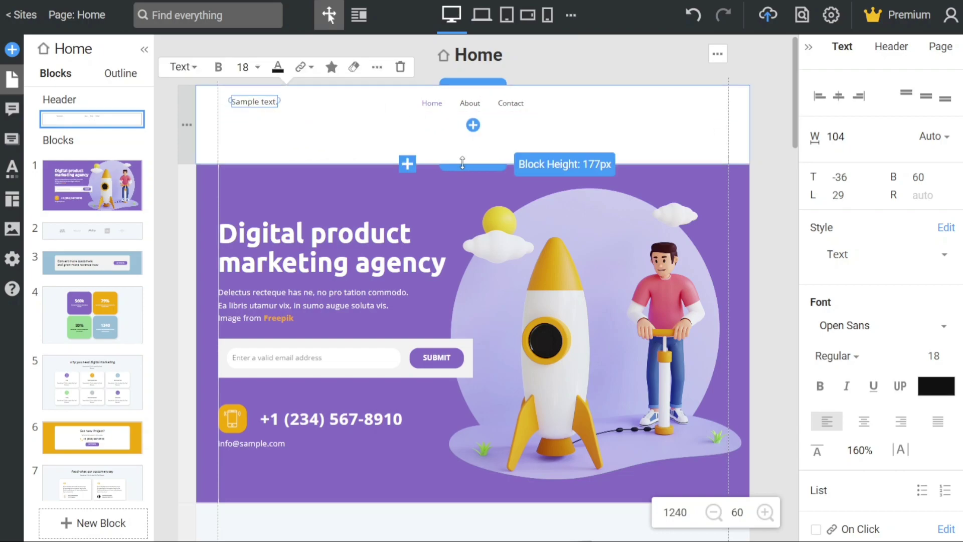
pyautogui.moveTo(459, 128); pyautogui.dragTo(455, 111)
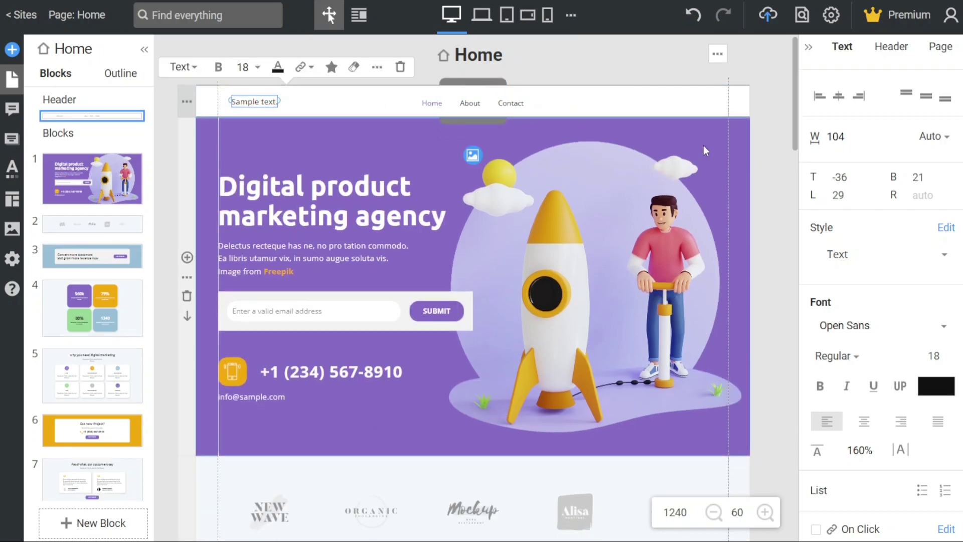
pyautogui.click(772, 137)
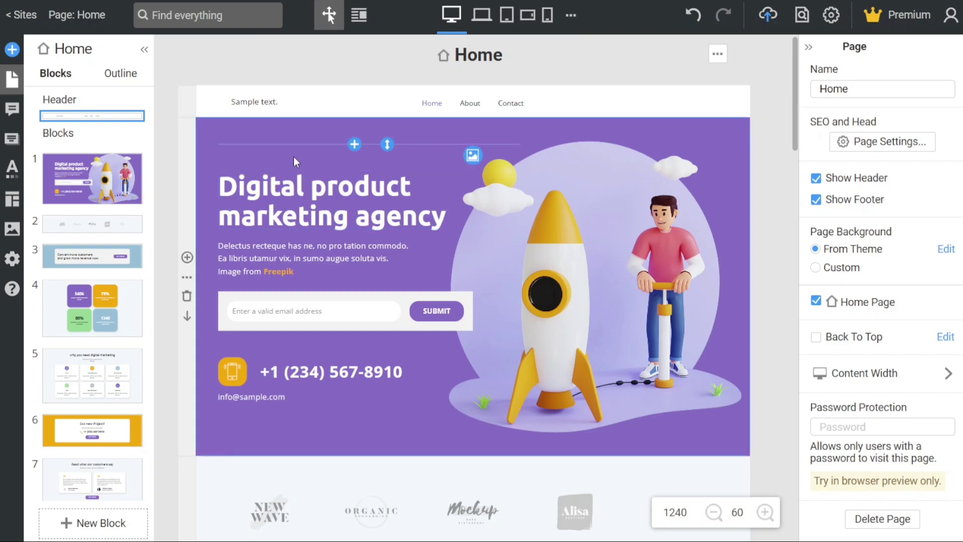
pyautogui.click(187, 277)
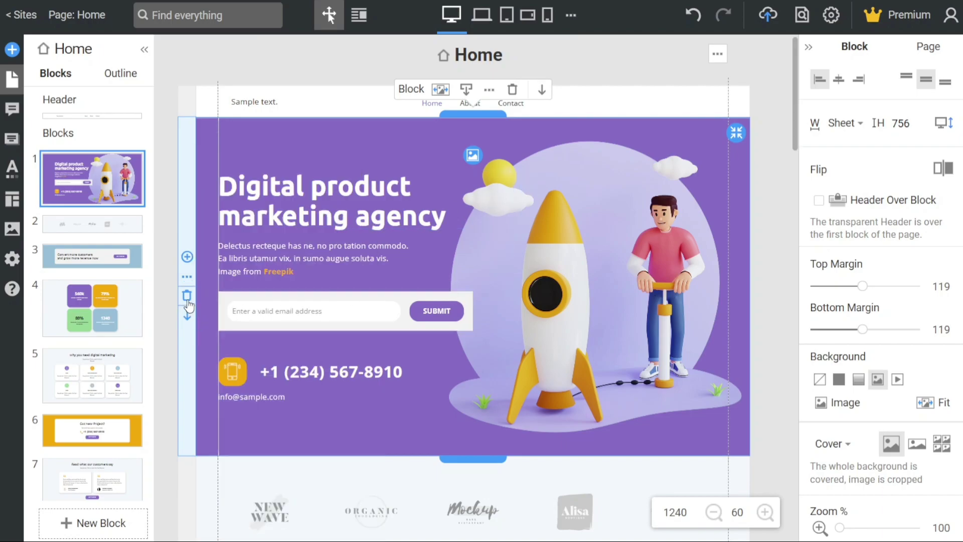
pyautogui.click(290, 480)
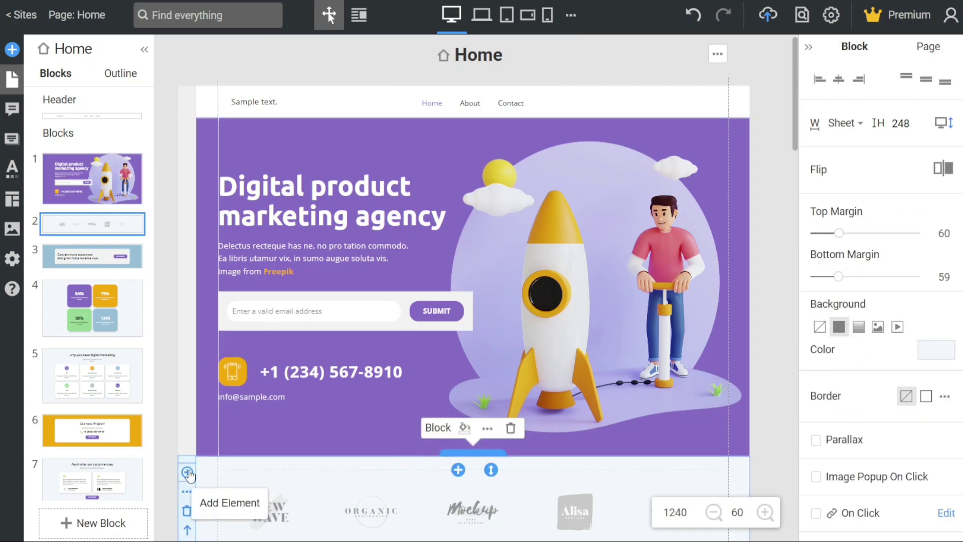
pyautogui.click(375, 432)
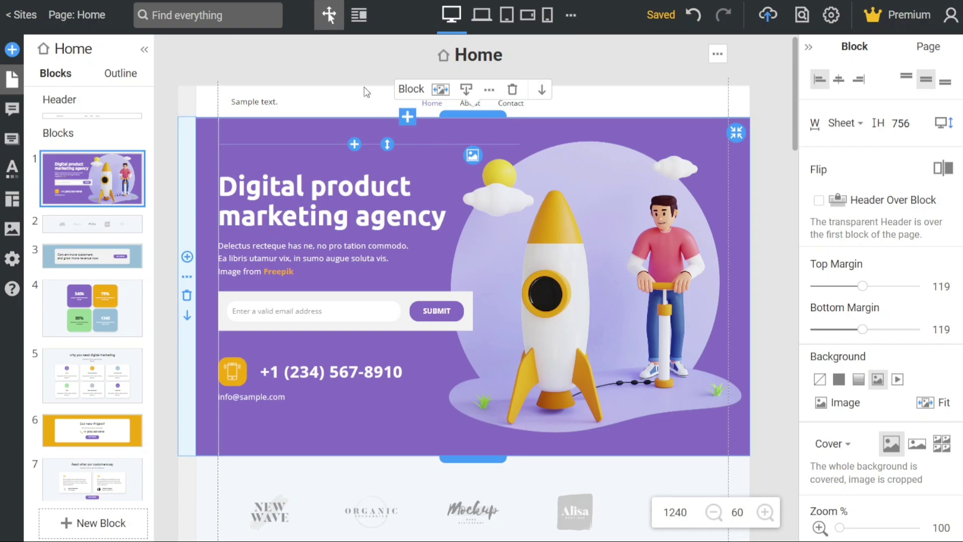
pyautogui.click(353, 62)
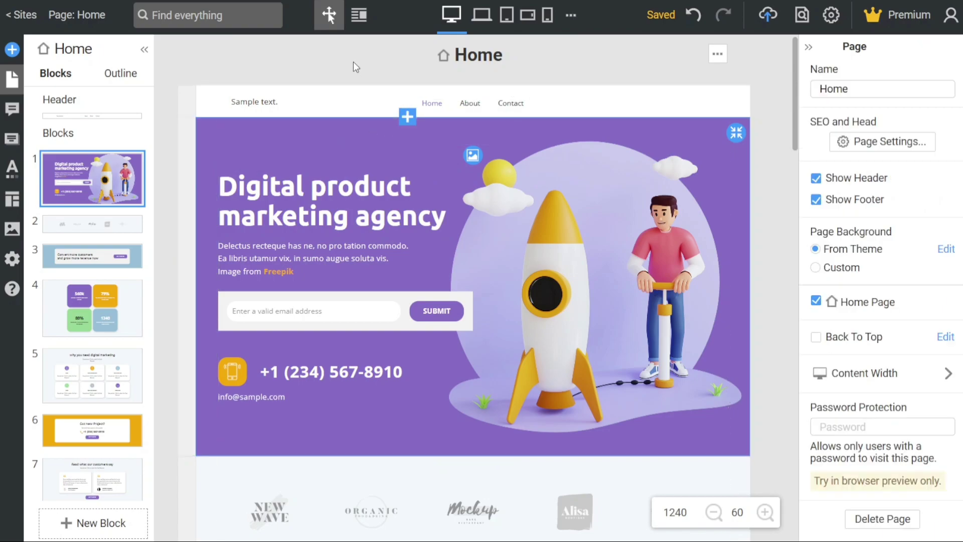
pyautogui.click(351, 196)
pyautogui.doubleClick(351, 193)
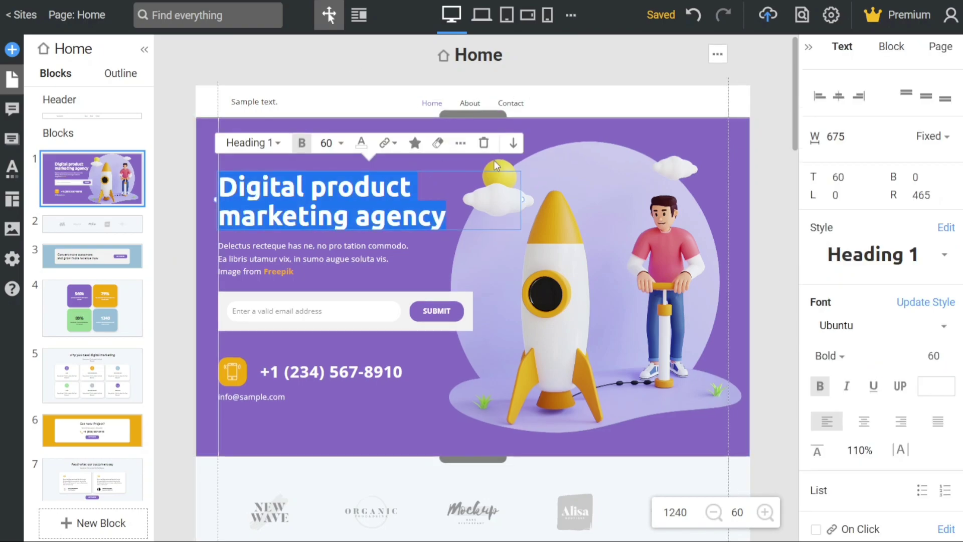
pyautogui.click(372, 257)
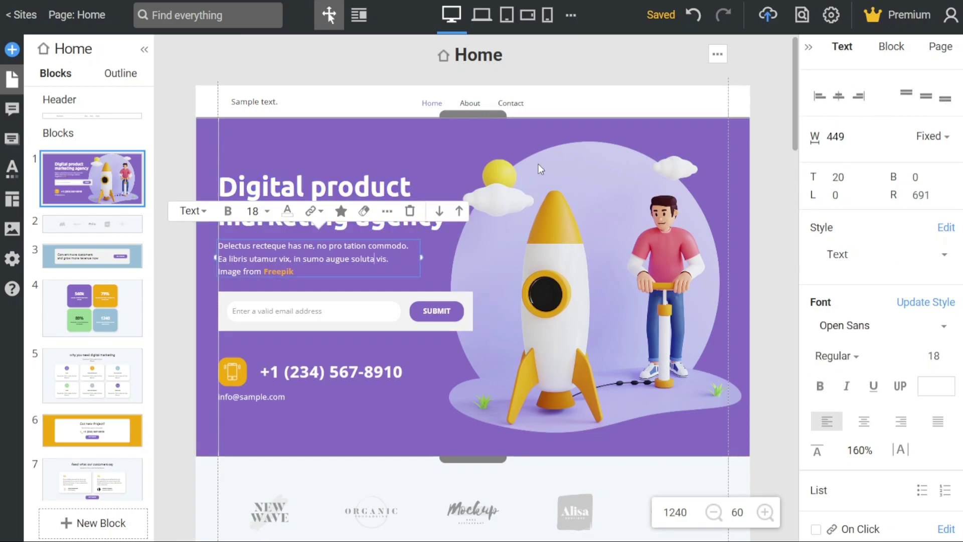
pyautogui.click(539, 143)
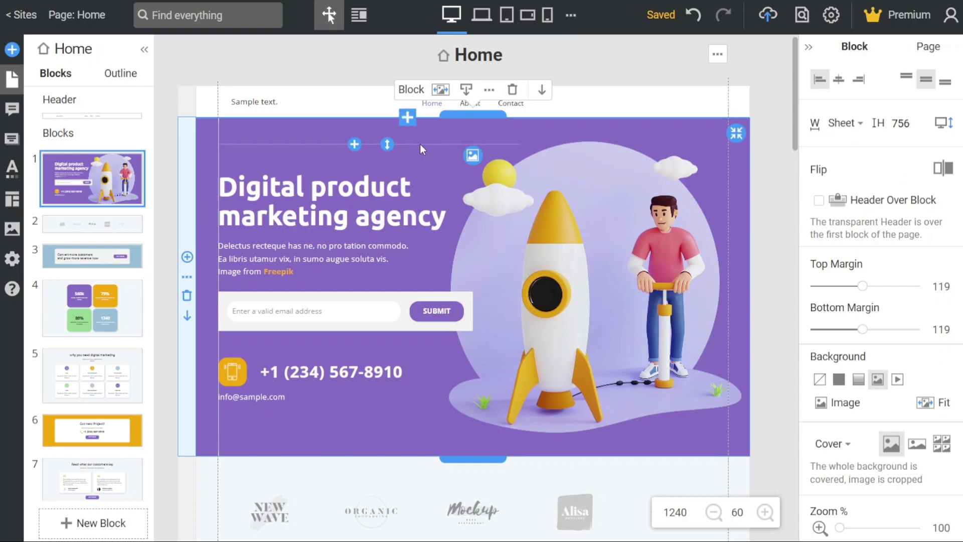
pyautogui.click(344, 57)
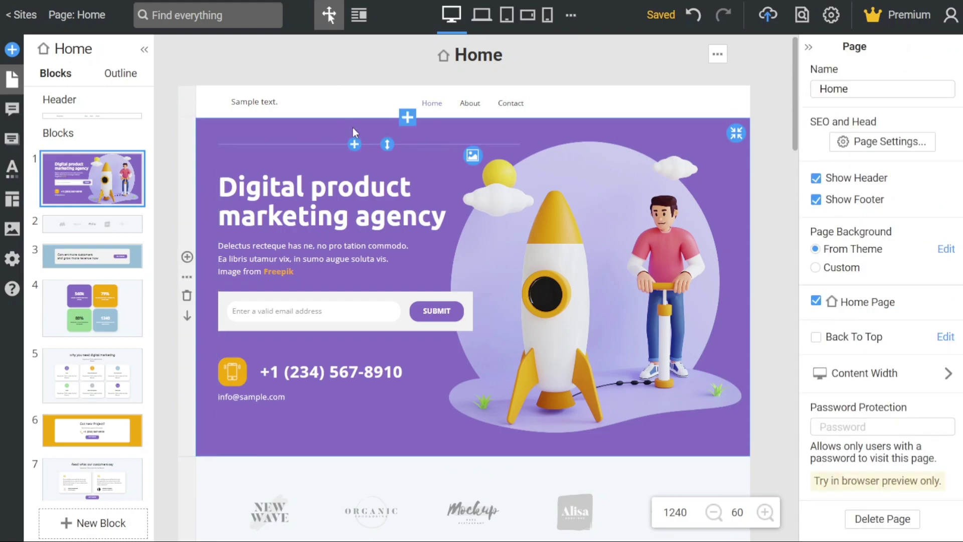
# - Replace the header's 'Sample text.' with 'Site Name'
pyautogui.click(112, 122)
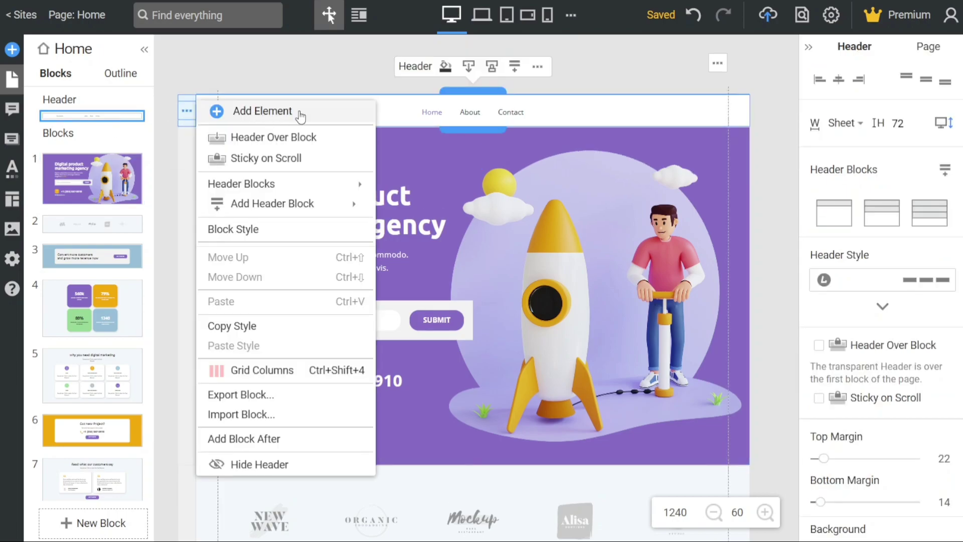
pyautogui.click(394, 110)
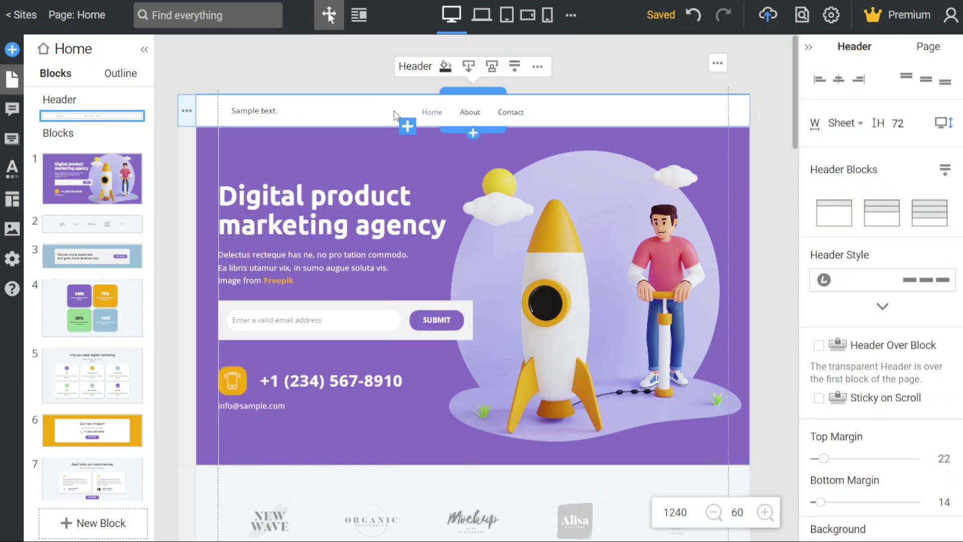
pyautogui.click(263, 111)
pyautogui.doubleClick(263, 111)
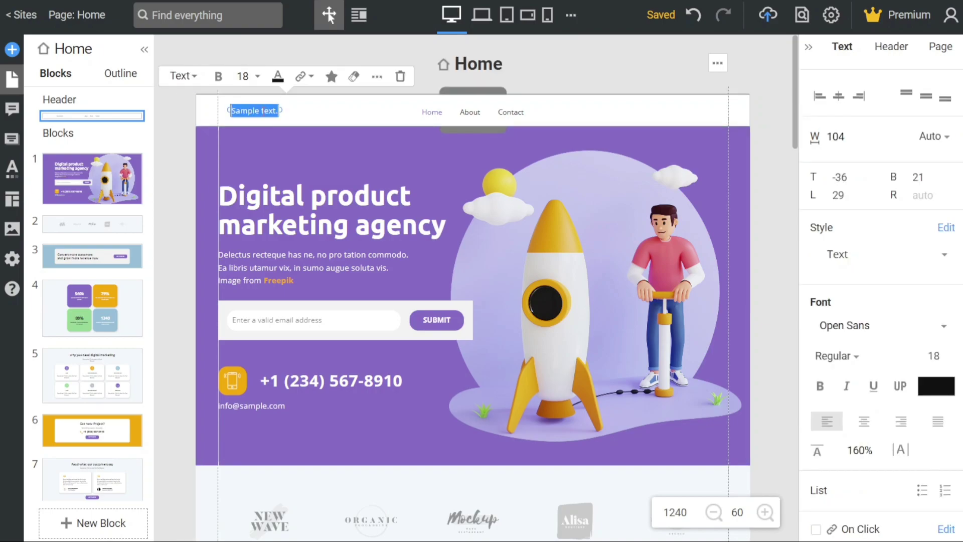
pyautogui.write('Site Name')
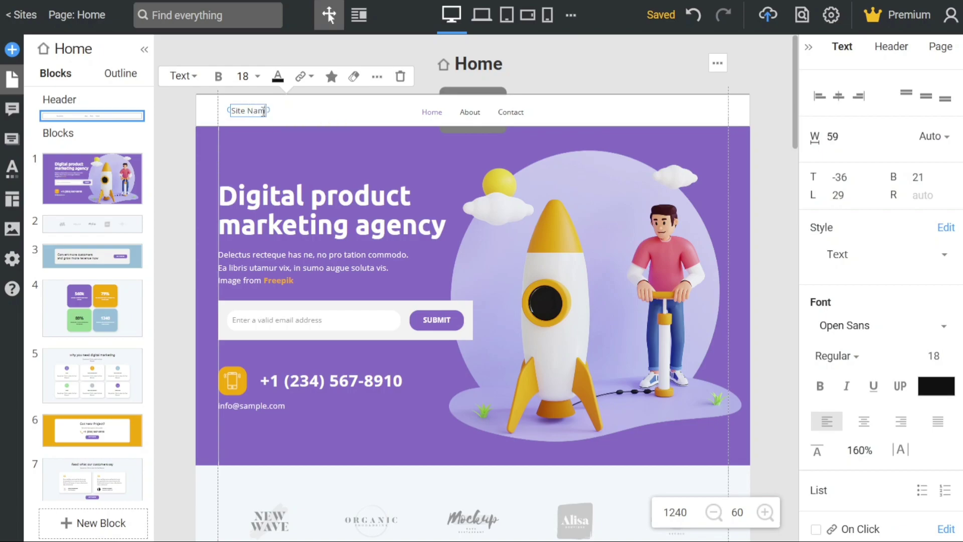
pyautogui.click(313, 117)
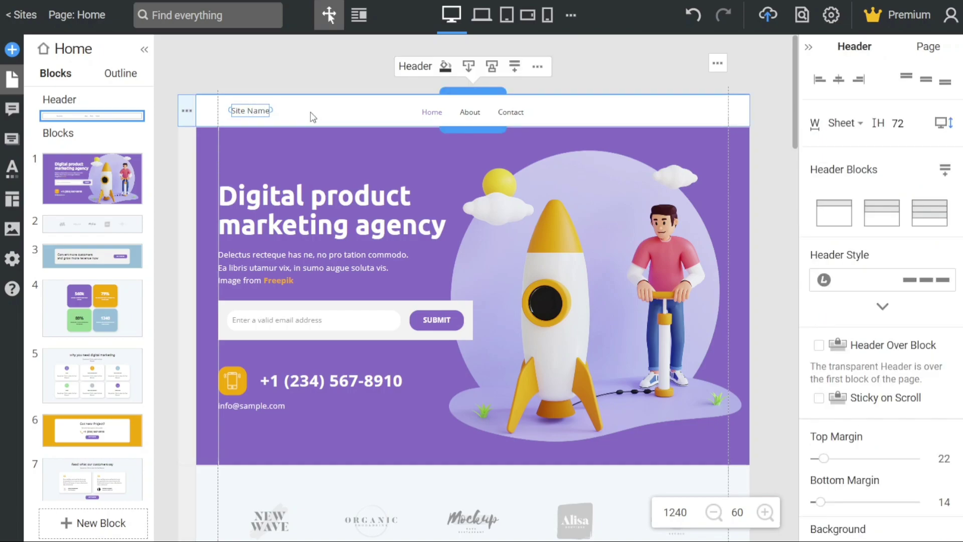
# - Check the Site Name text's link options, then select the header's navigation menu
pyautogui.click(249, 113)
pyautogui.tripleClick(248, 113)
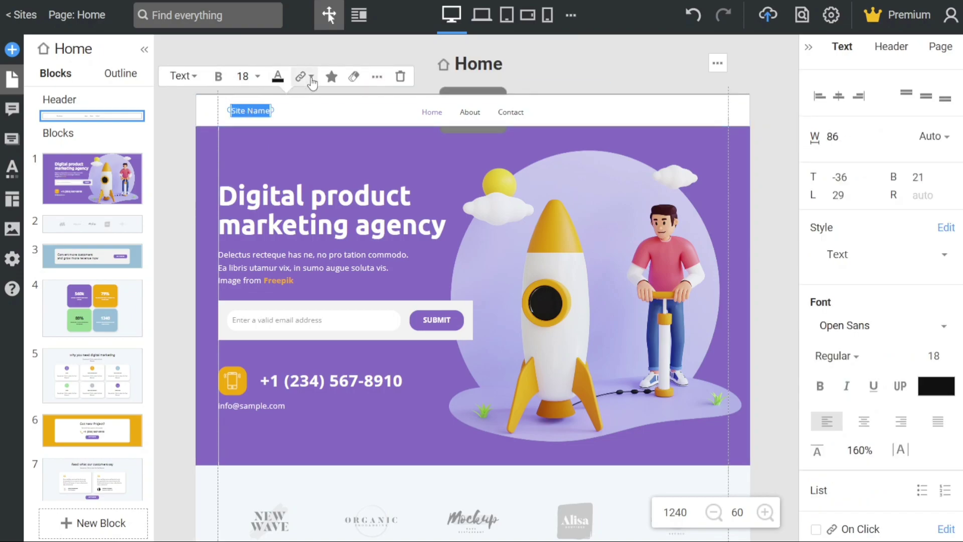
pyautogui.click(377, 76)
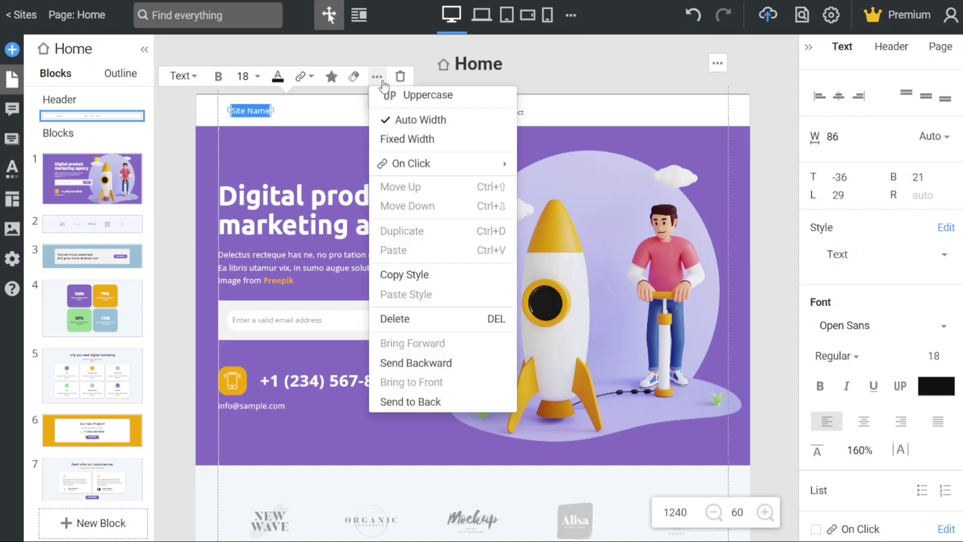
pyautogui.click(301, 76)
pyautogui.click(301, 77)
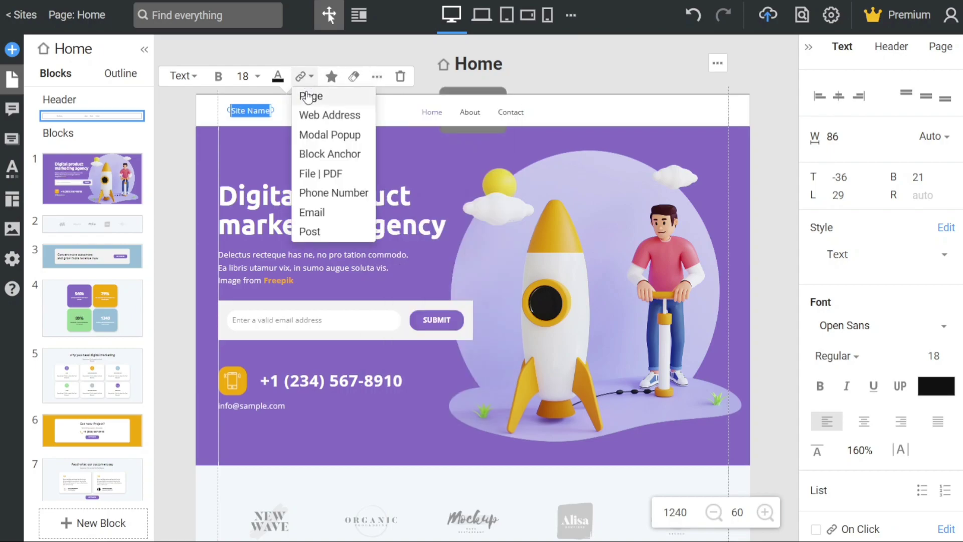
pyautogui.click(577, 88)
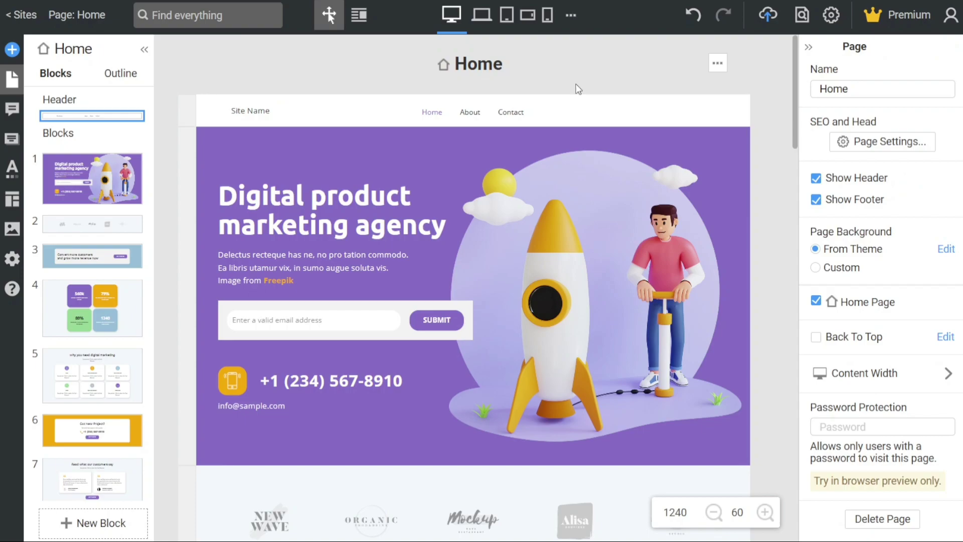
pyautogui.click(685, 123)
pyautogui.click(485, 110)
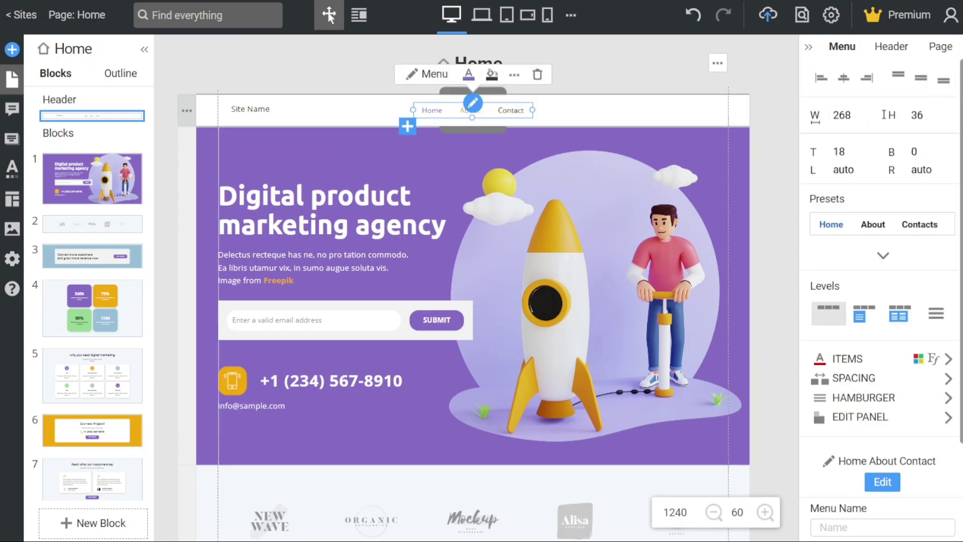
# - Align the navigation menu right, then set the hero background to the medium server-room photo
pyautogui.click(866, 77)
pyautogui.click(772, 155)
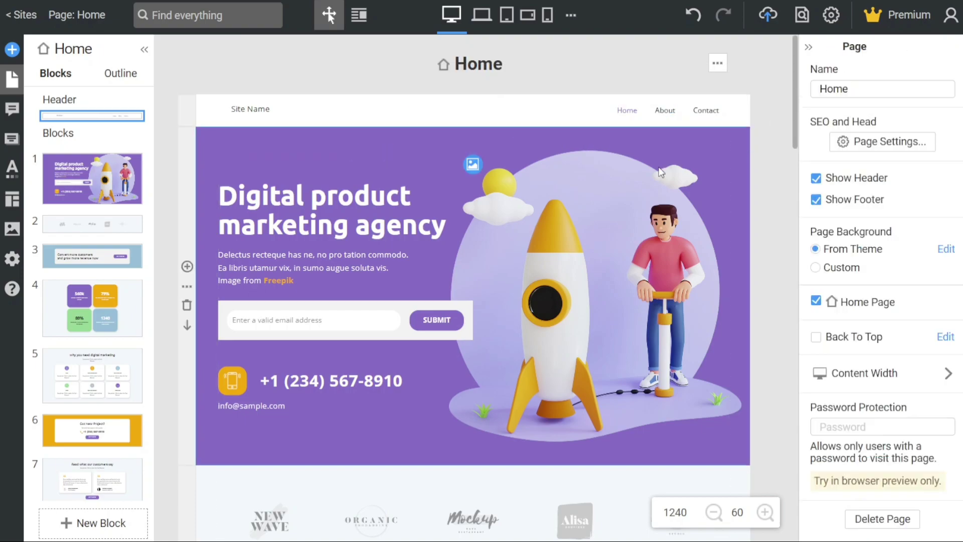
pyautogui.click(661, 172)
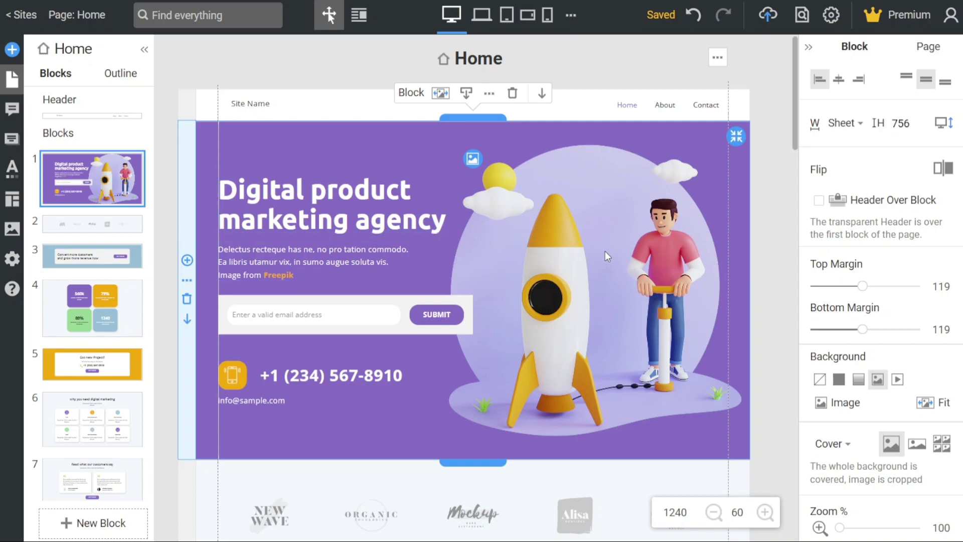
pyautogui.moveTo(392, 157)
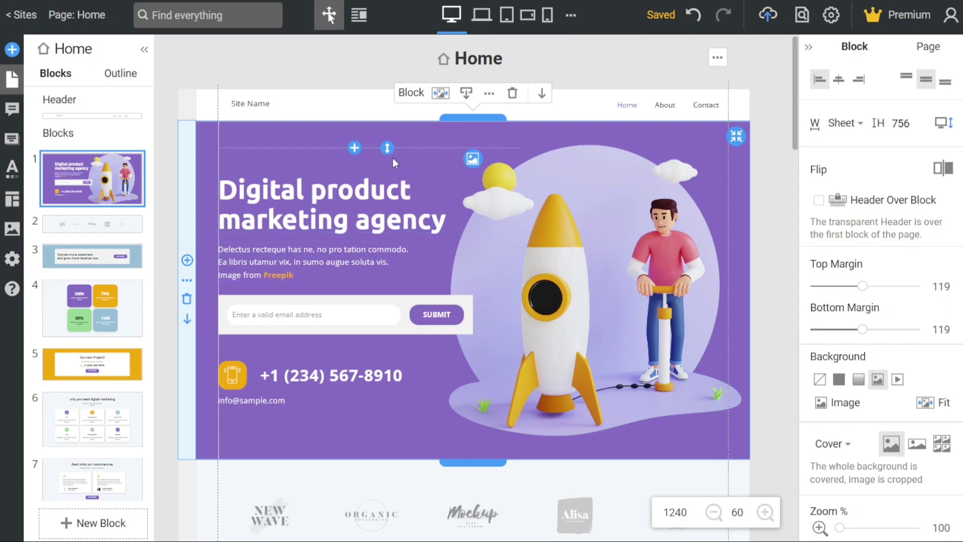
pyautogui.click(473, 159)
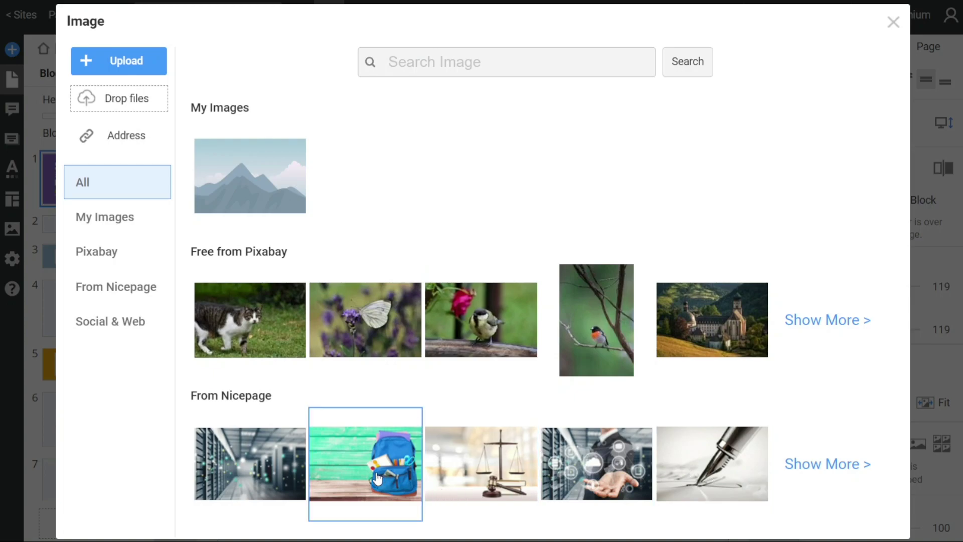
pyautogui.click(251, 475)
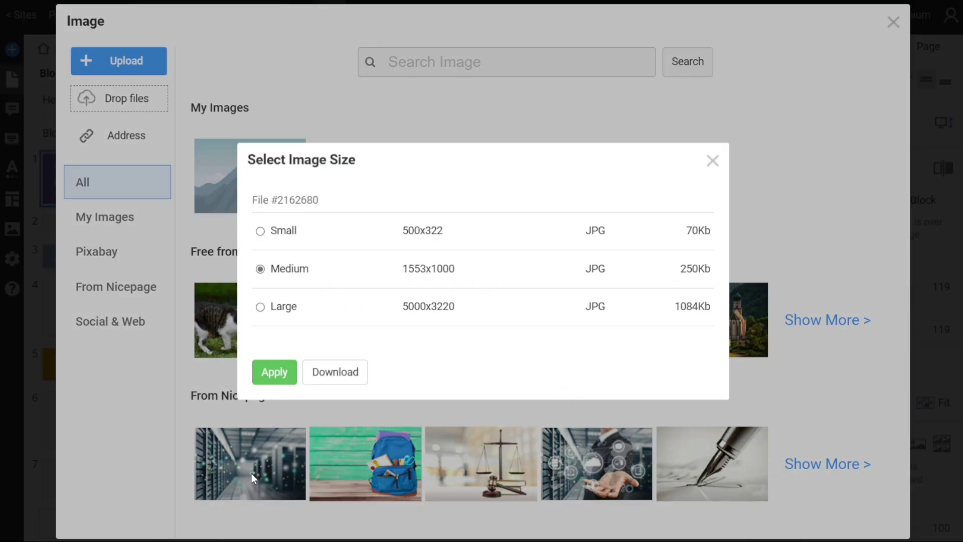
pyautogui.click(276, 376)
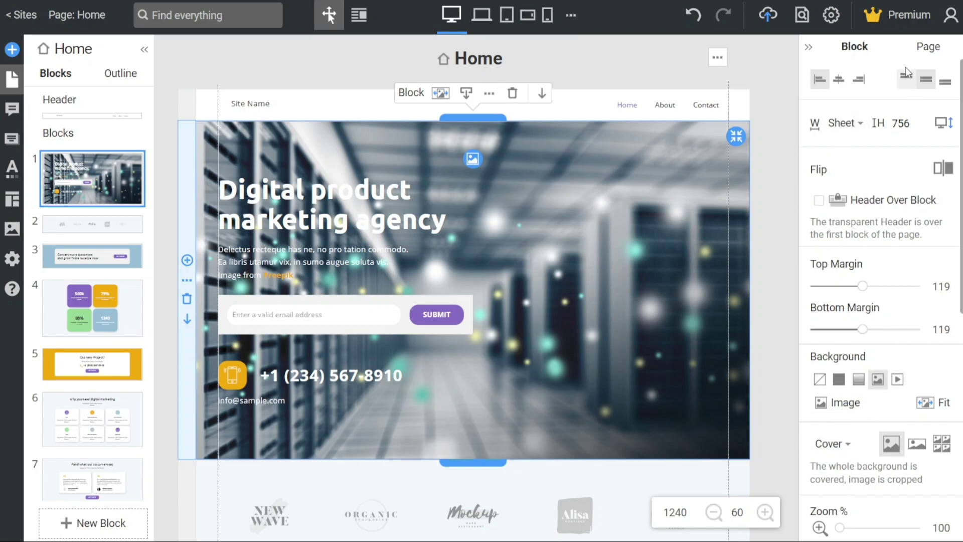
pyautogui.click(928, 46)
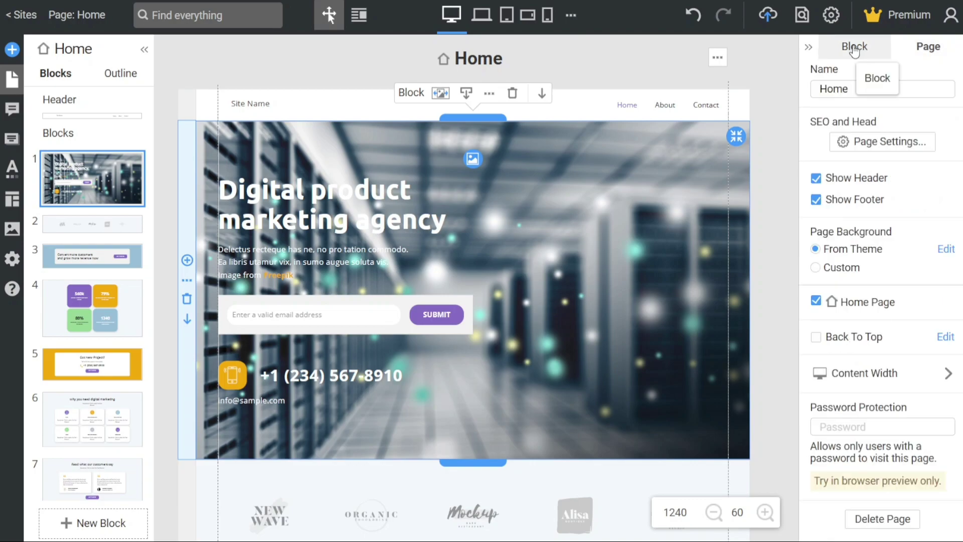
pyautogui.click(856, 48)
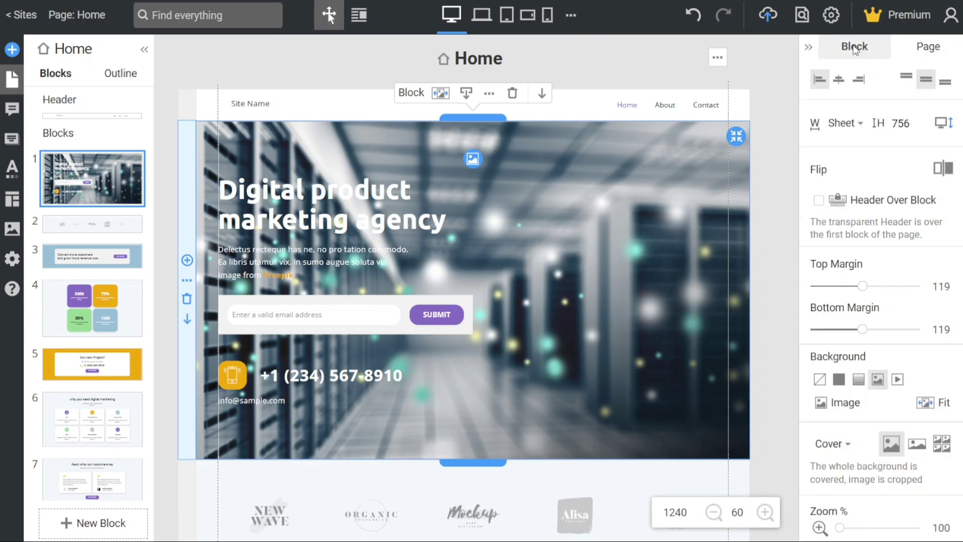
pyautogui.click(766, 365)
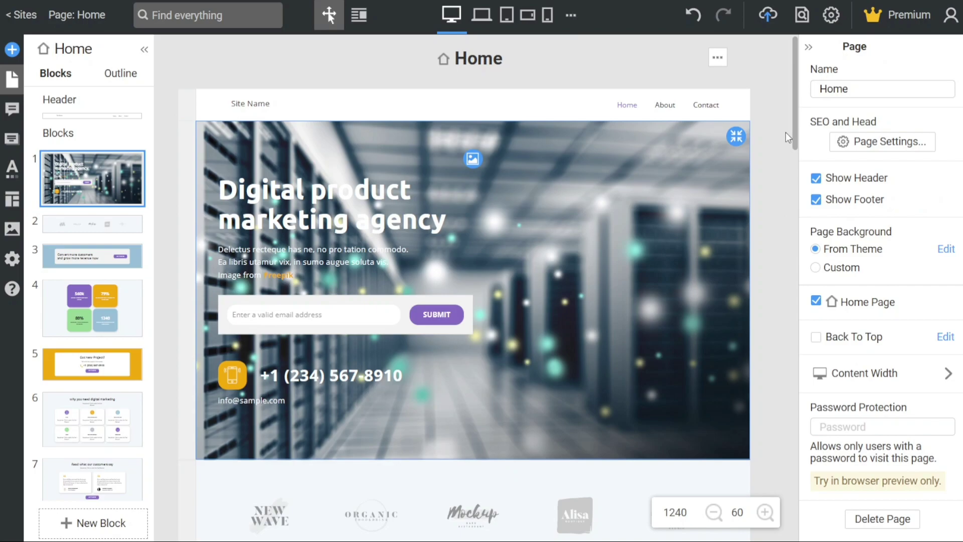
pyautogui.click(83, 229)
pyautogui.click(462, 285)
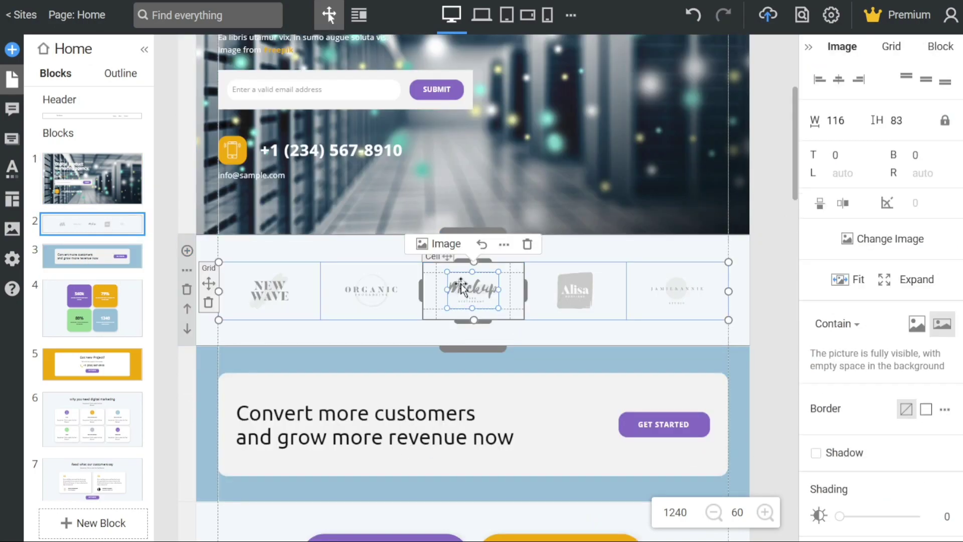
pyautogui.click(591, 298)
pyautogui.click(772, 278)
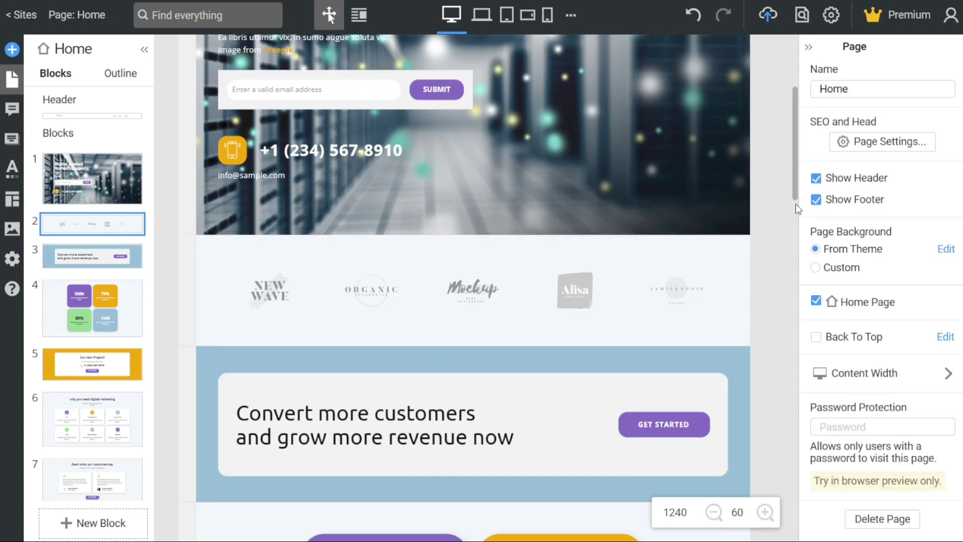
pyautogui.moveTo(795, 192); pyautogui.dragTo(782, 96)
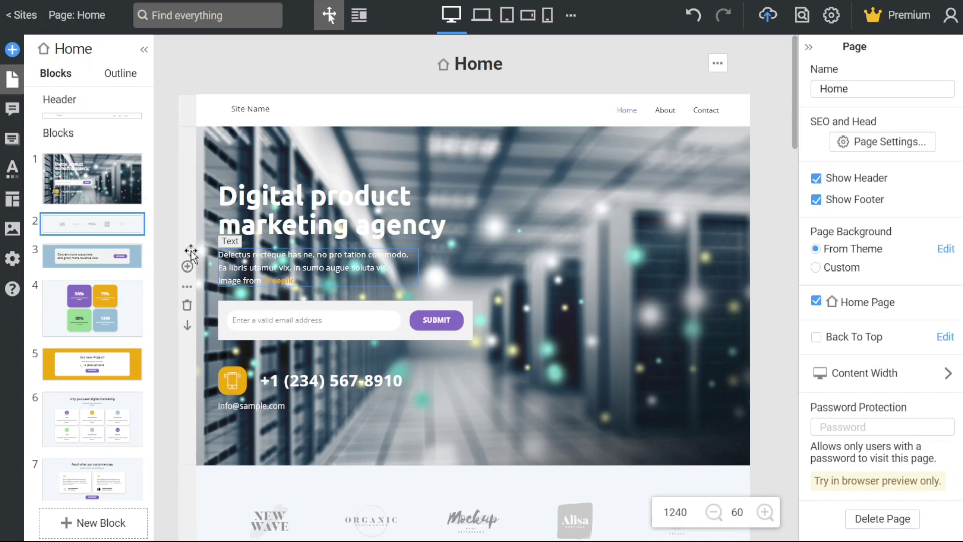
pyautogui.click(13, 197)
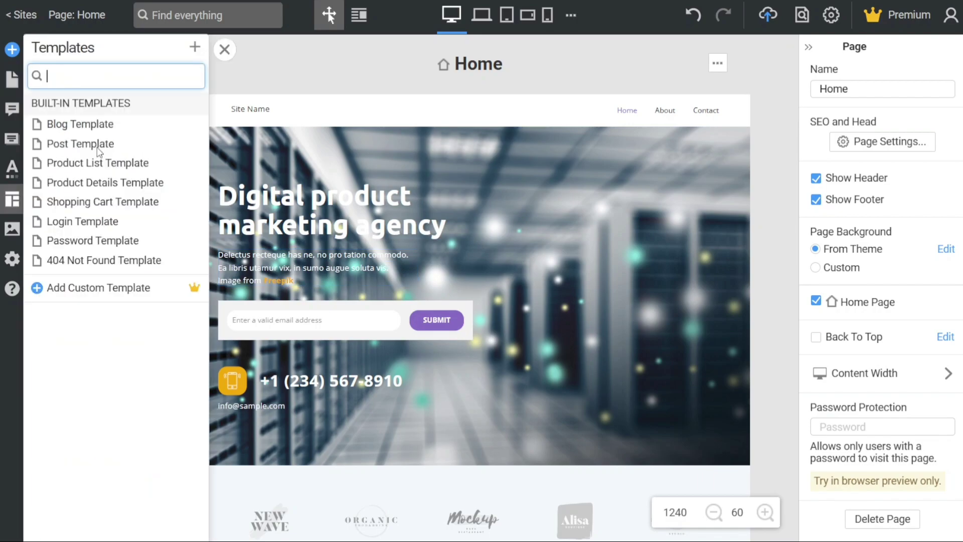
pyautogui.click(225, 49)
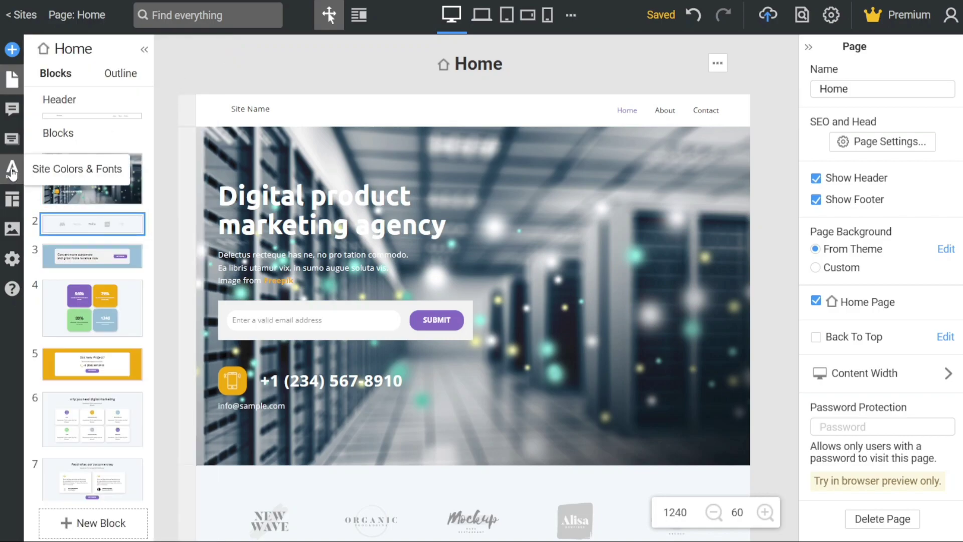
# - Change the yellow theme colour from #f2a900 to the darker gold #cf9417
pyautogui.click(12, 171)
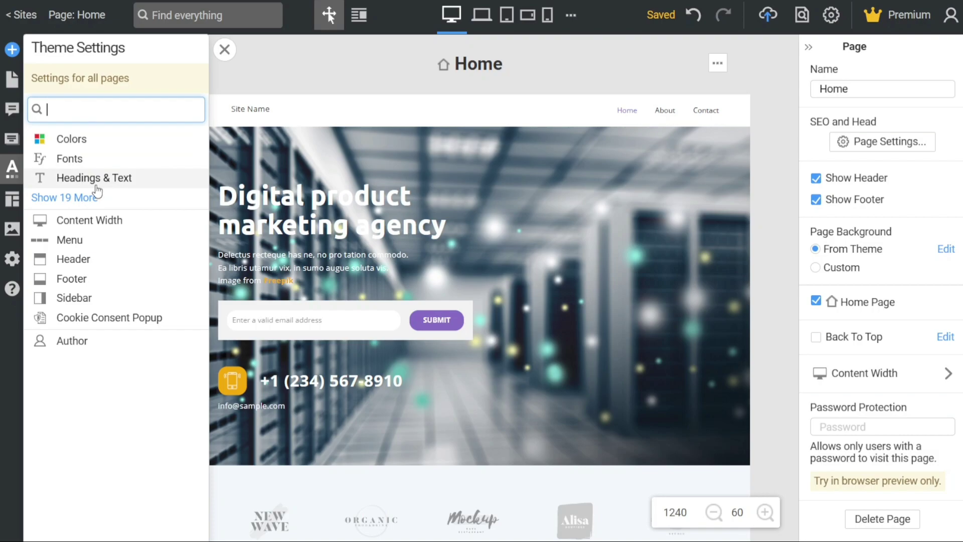
pyautogui.click(87, 149)
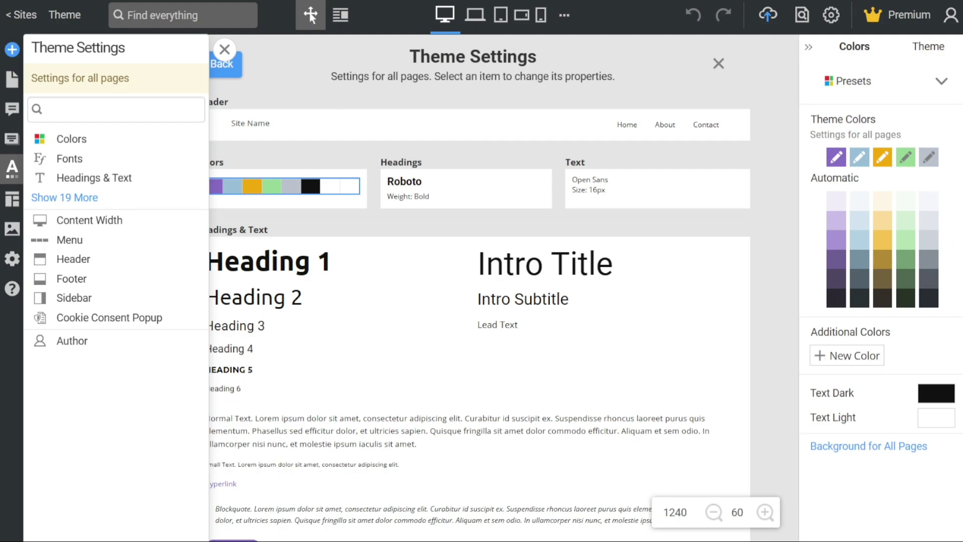
pyautogui.click(230, 56)
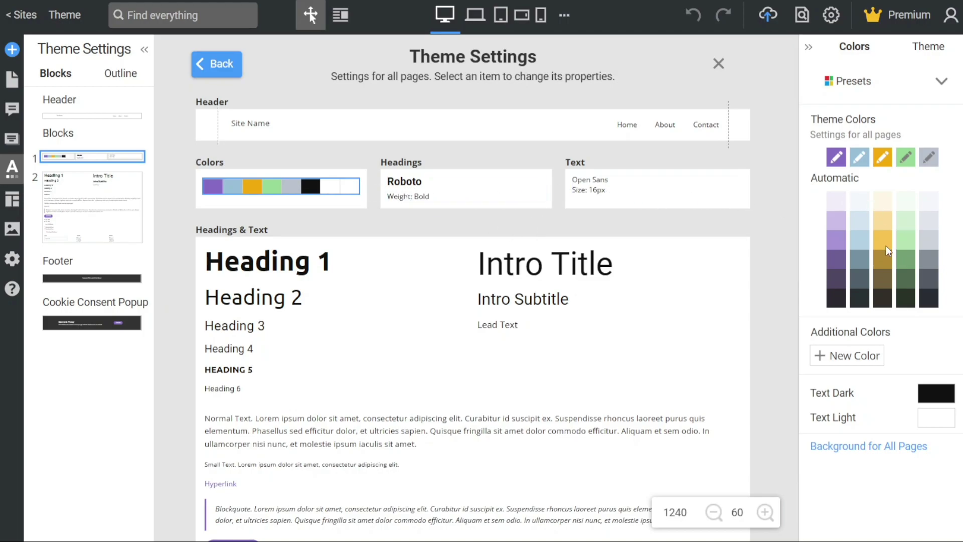
pyautogui.click(885, 159)
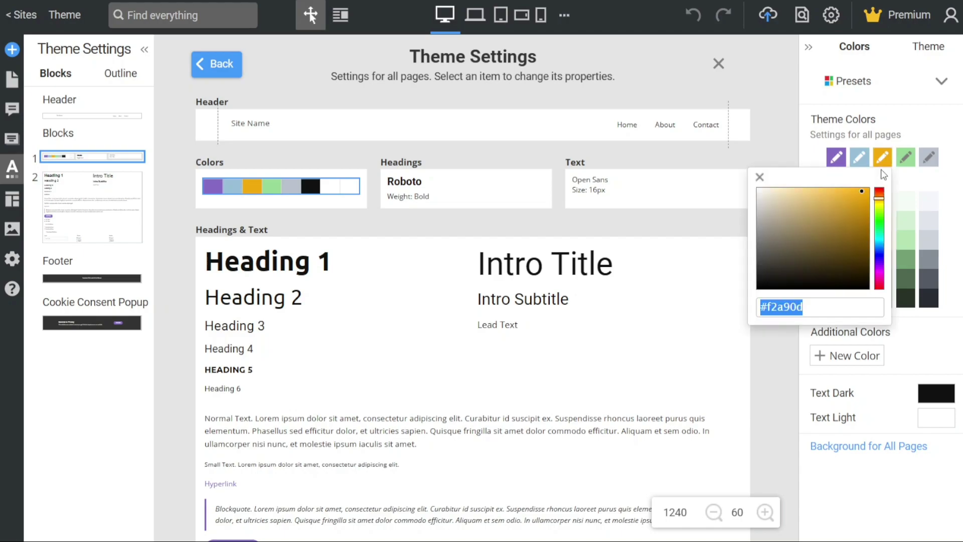
pyautogui.click(855, 206)
pyautogui.click(907, 122)
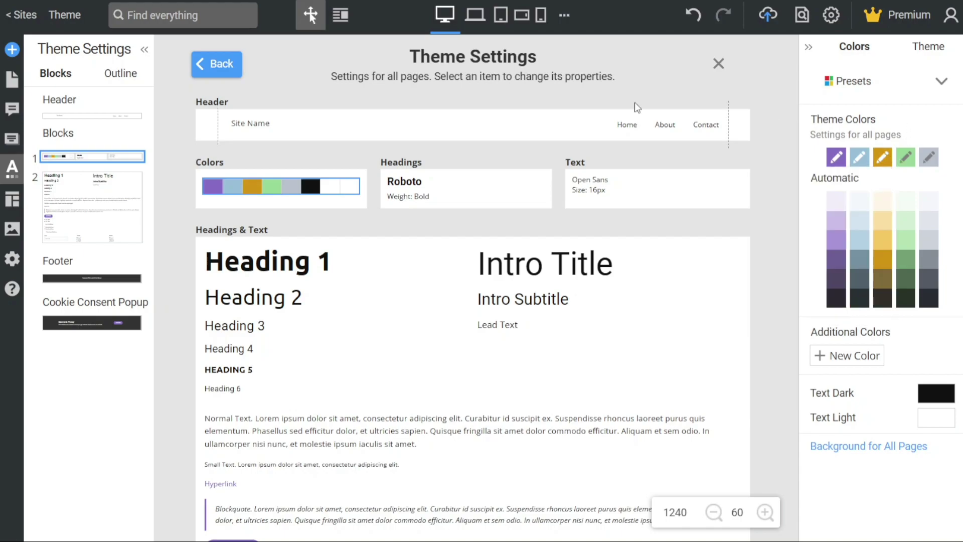
pyautogui.click(14, 185)
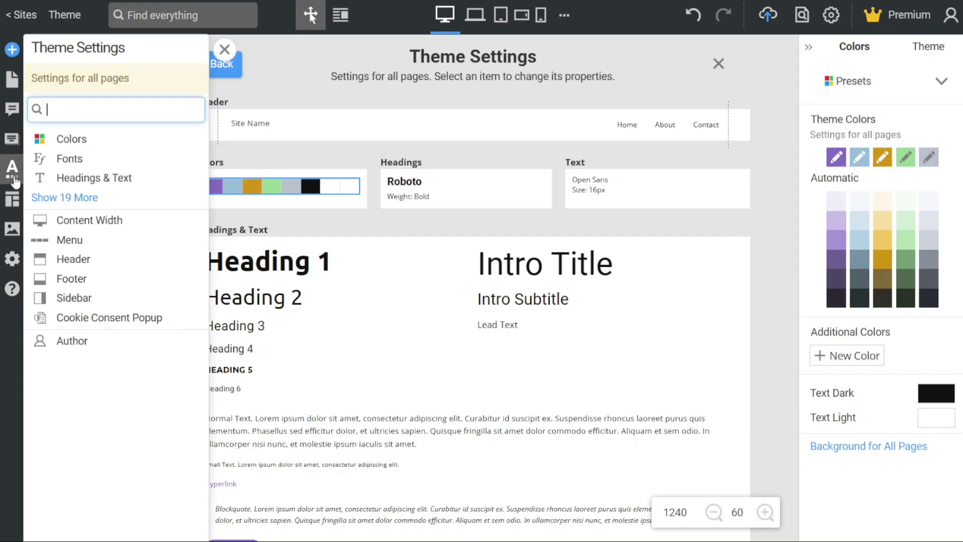
# - Set the theme heading font to Courier New, leaving body text in Open Sans
pyautogui.click(104, 165)
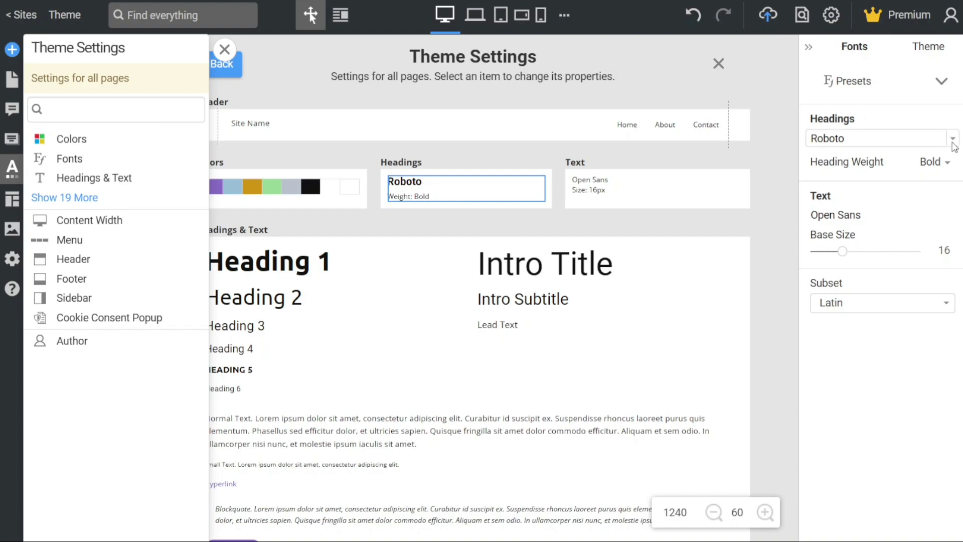
pyautogui.click(953, 143)
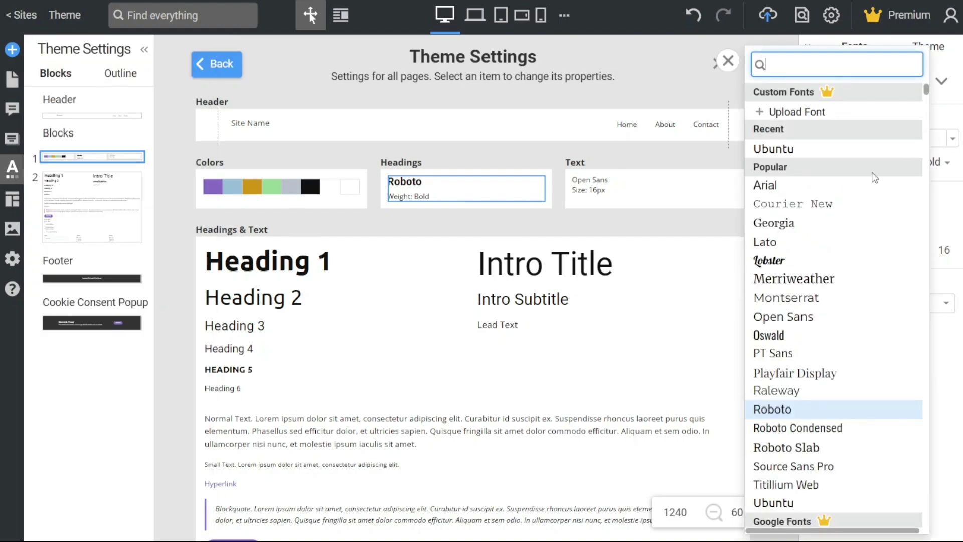
pyautogui.click(806, 204)
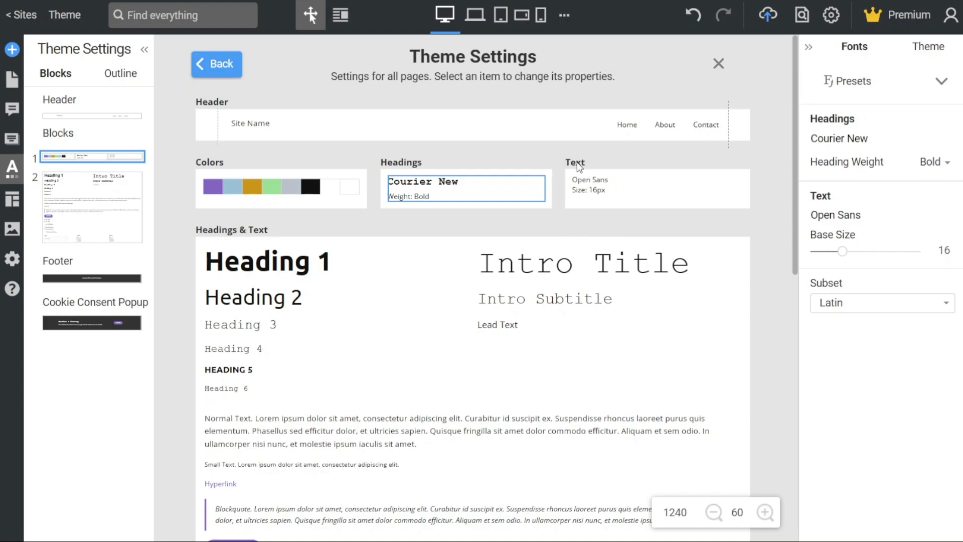
pyautogui.click(601, 192)
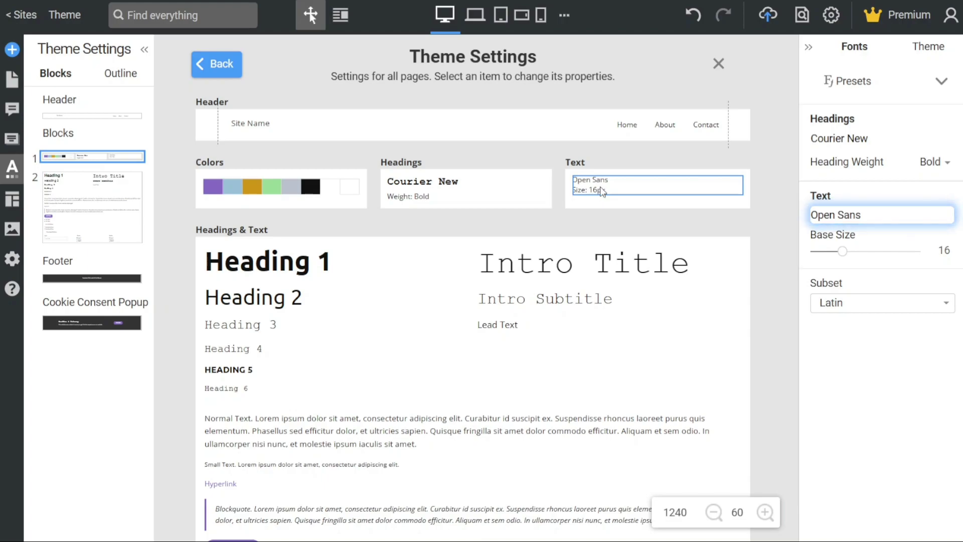
pyautogui.click(901, 216)
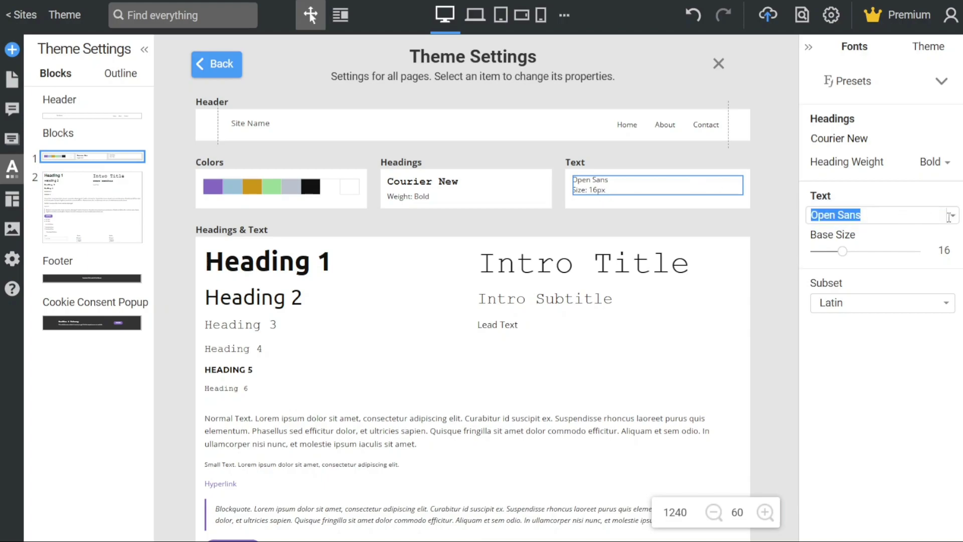
pyautogui.click(957, 219)
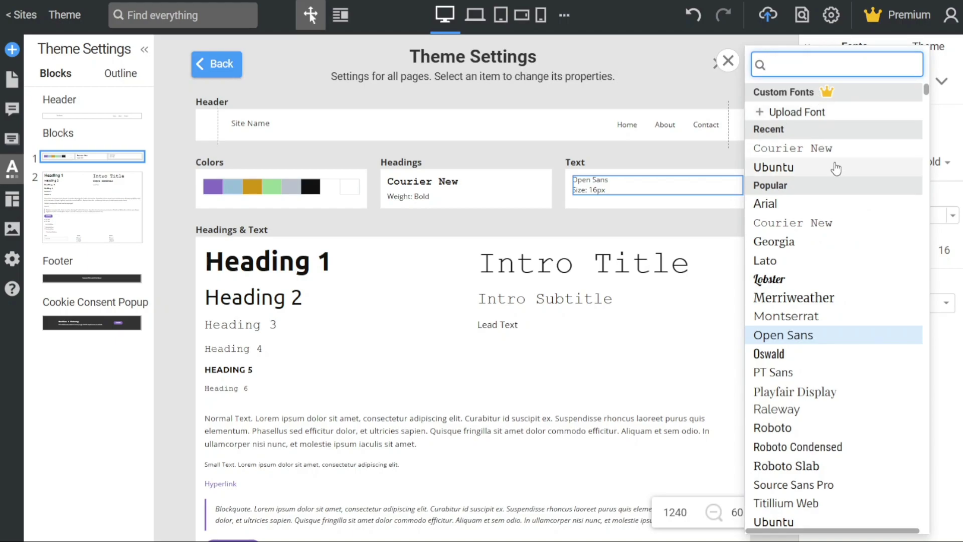
pyautogui.click(680, 159)
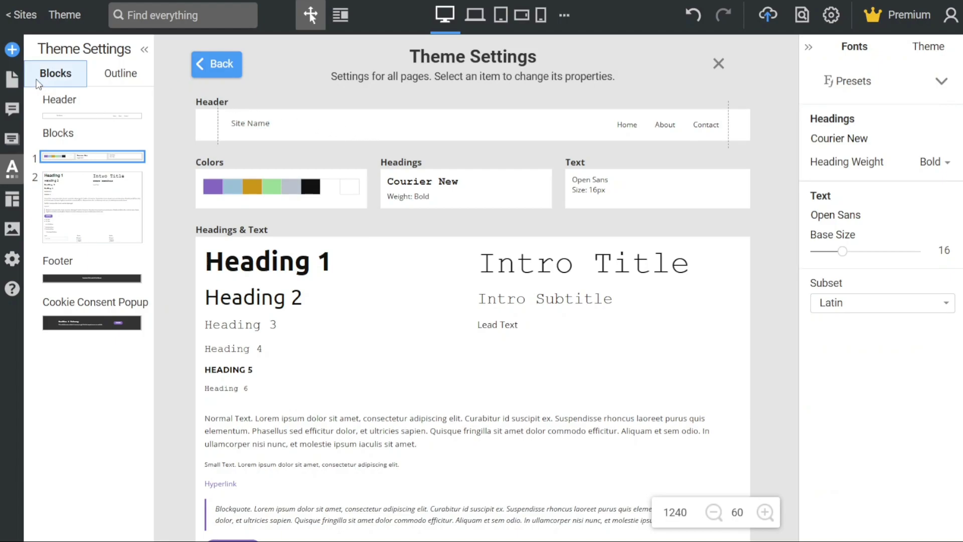
# - Go back to editing the Home page from the Pages panel and close the panel
pyautogui.click(19, 81)
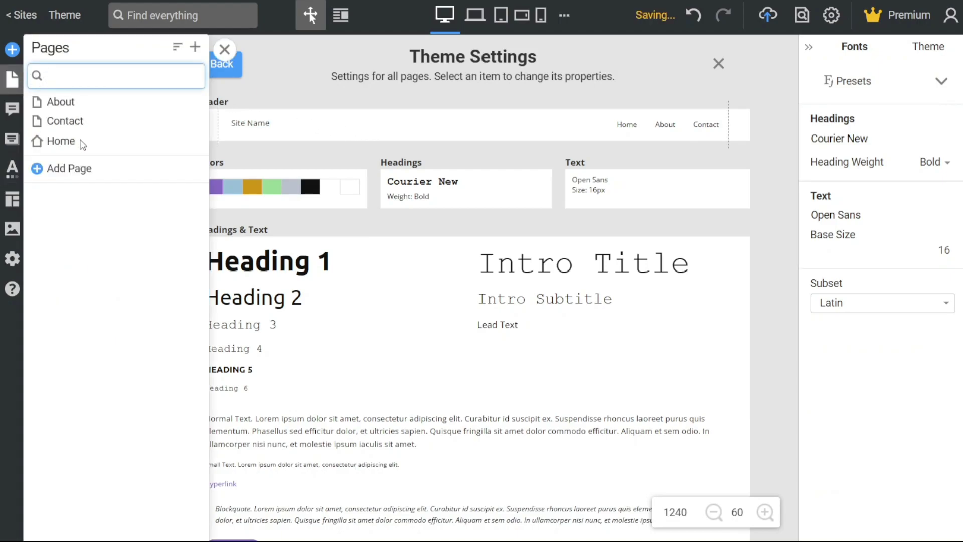
pyautogui.click(77, 142)
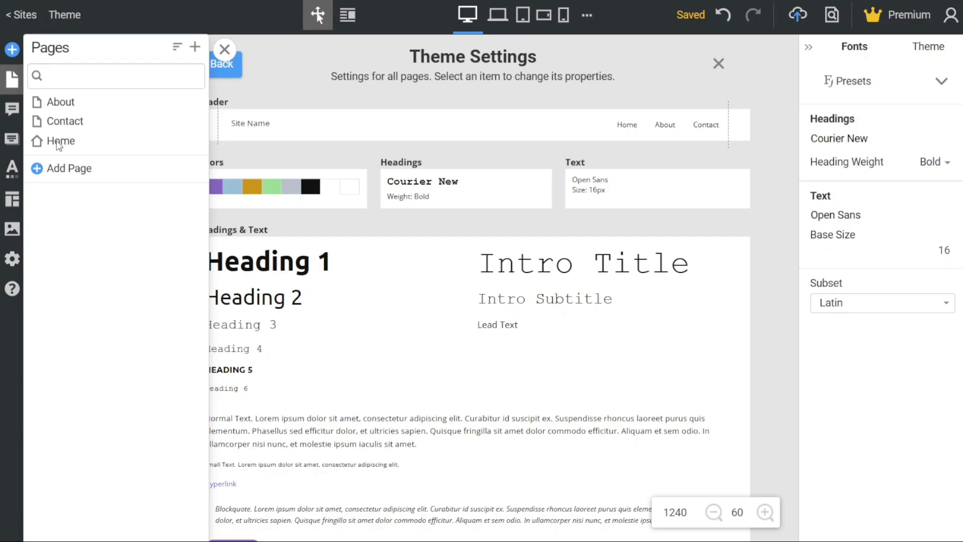
pyautogui.click(58, 144)
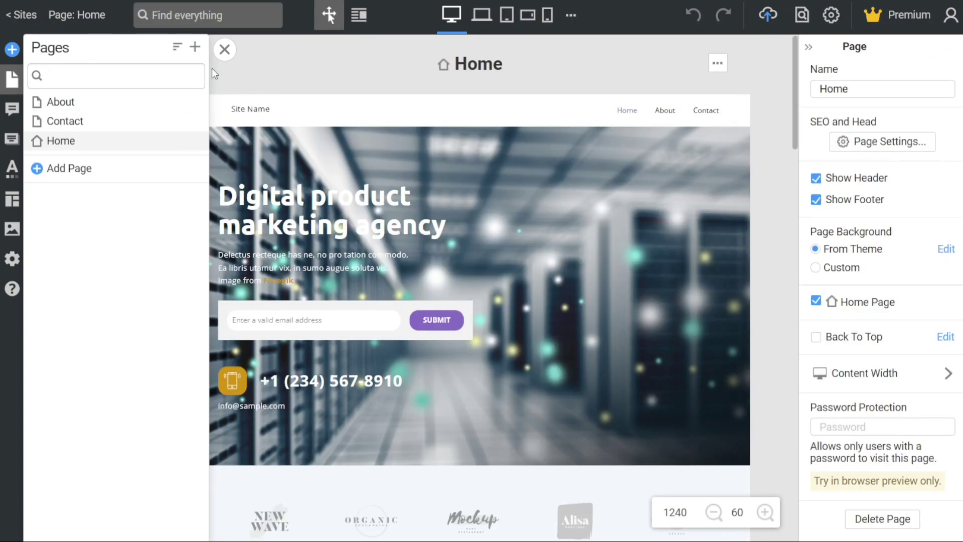
pyautogui.click(224, 49)
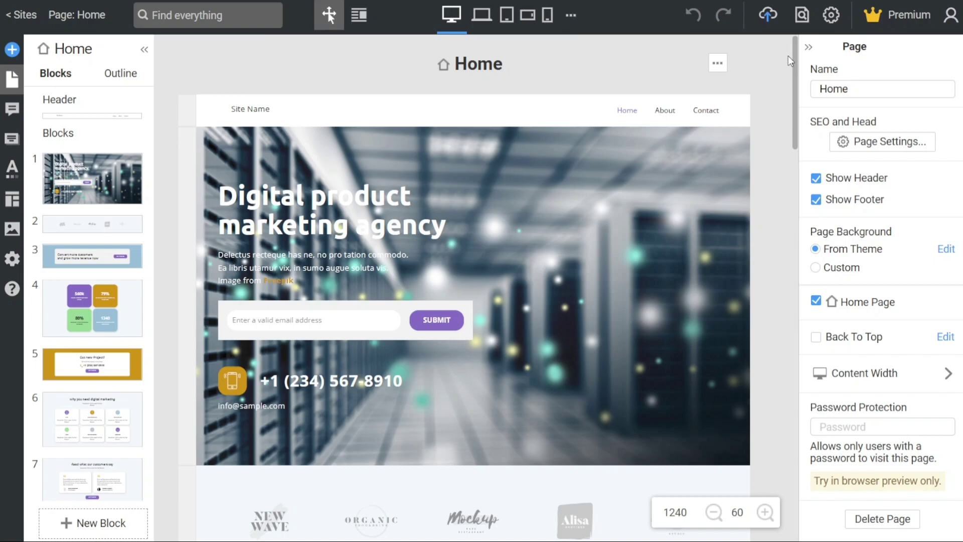
# - Publish the site as a website to WebSite5397938.nicepage.io
pyautogui.click(775, 28)
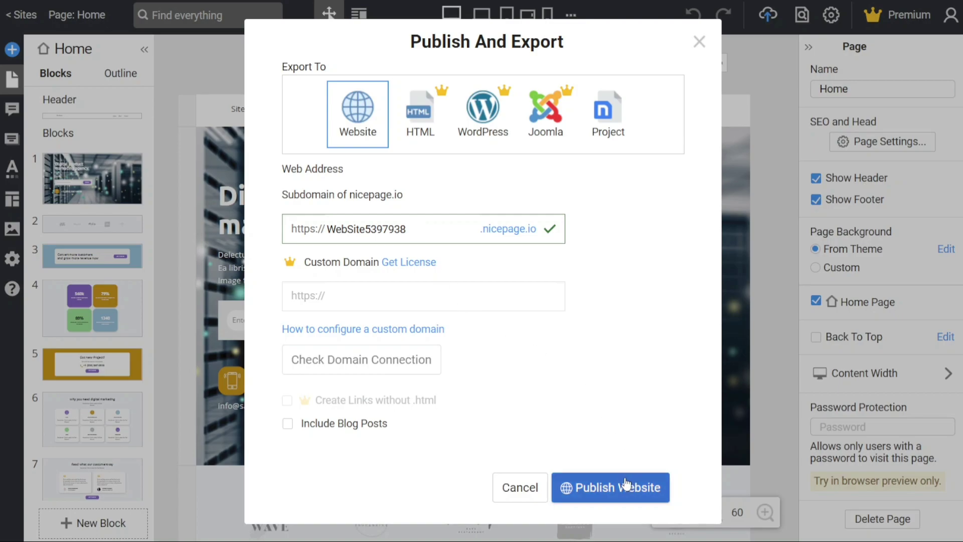
pyautogui.click(626, 483)
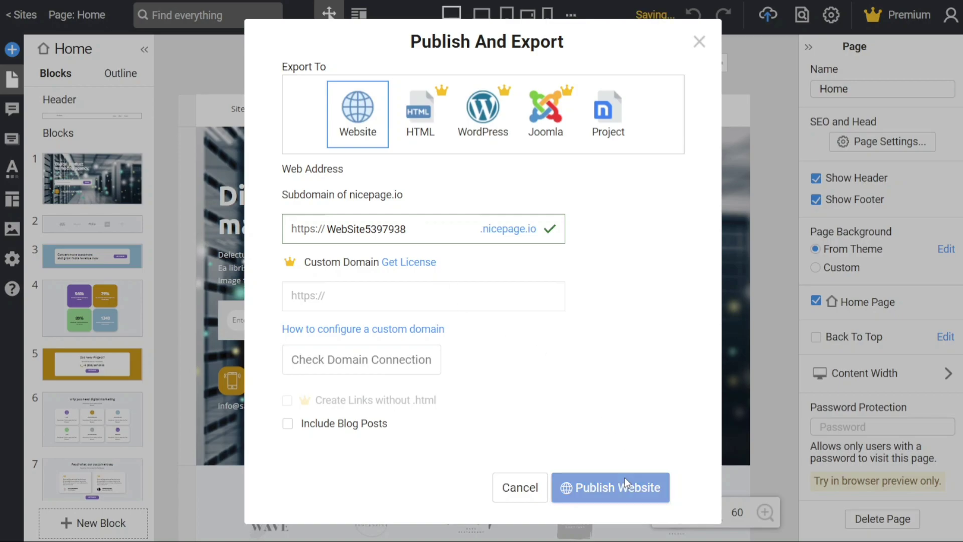